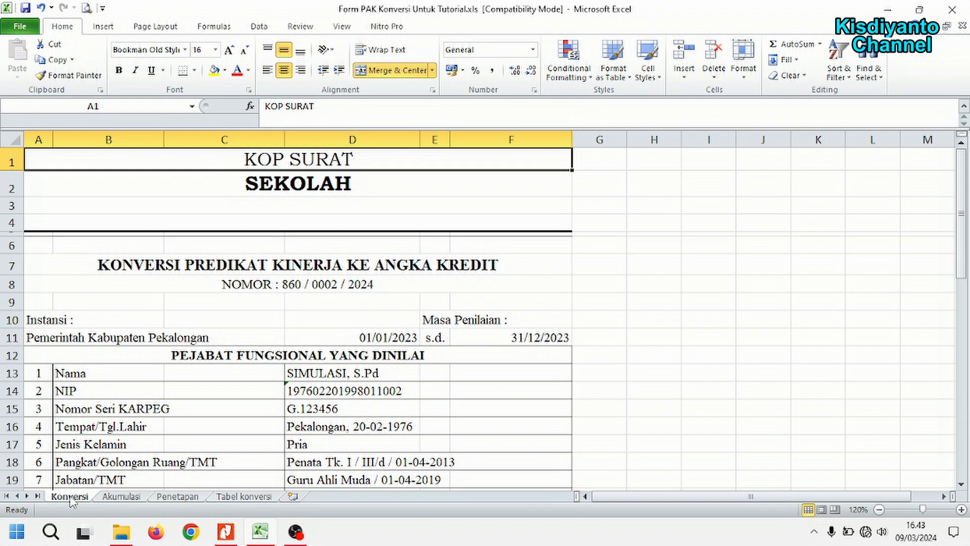
Look through the Akumulasi, Penetapan and Tabel konversi sheets, and return to the Konversi sheet.
click(122, 497)
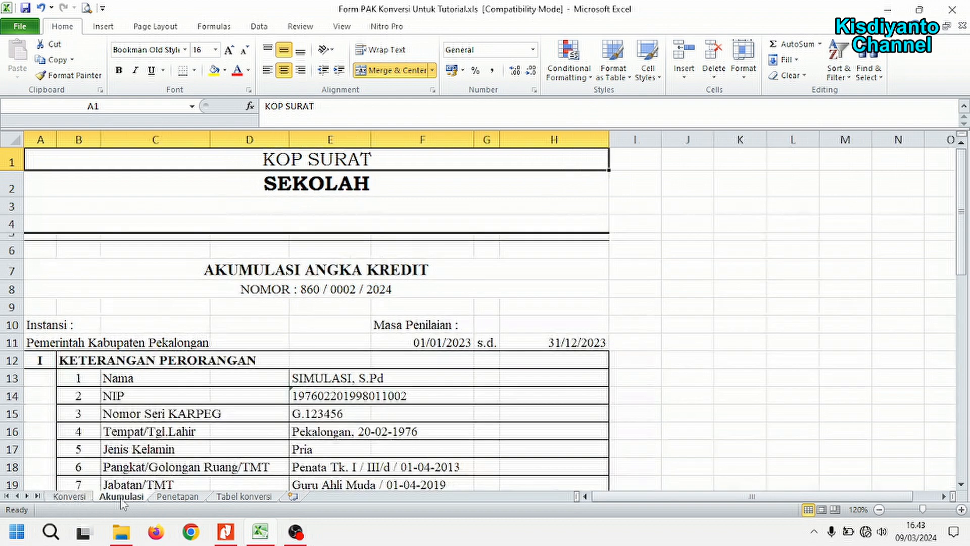
click(187, 497)
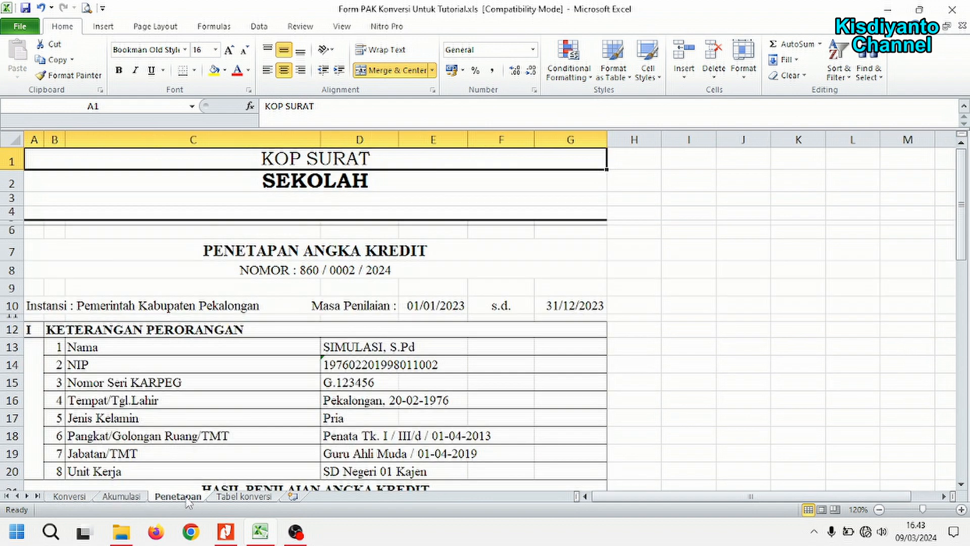
click(251, 498)
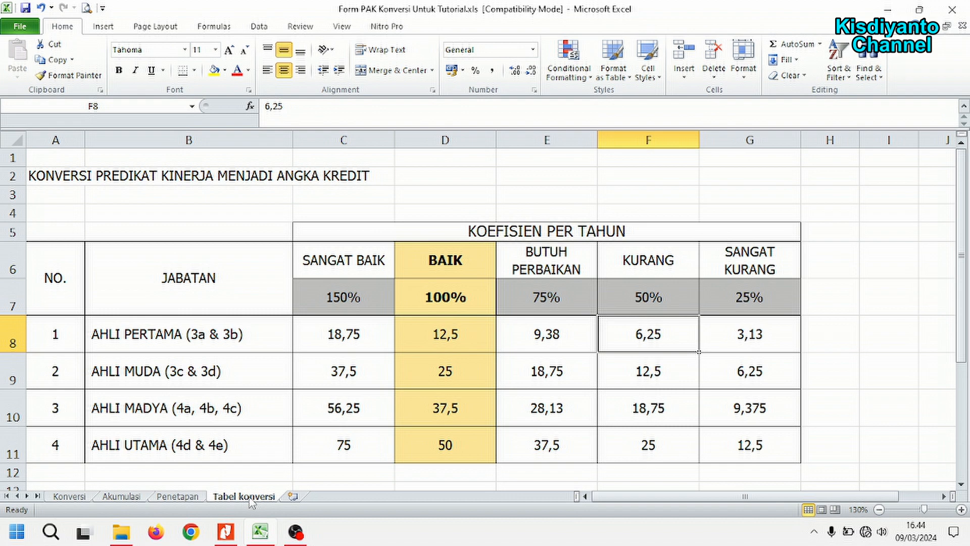
click(69, 496)
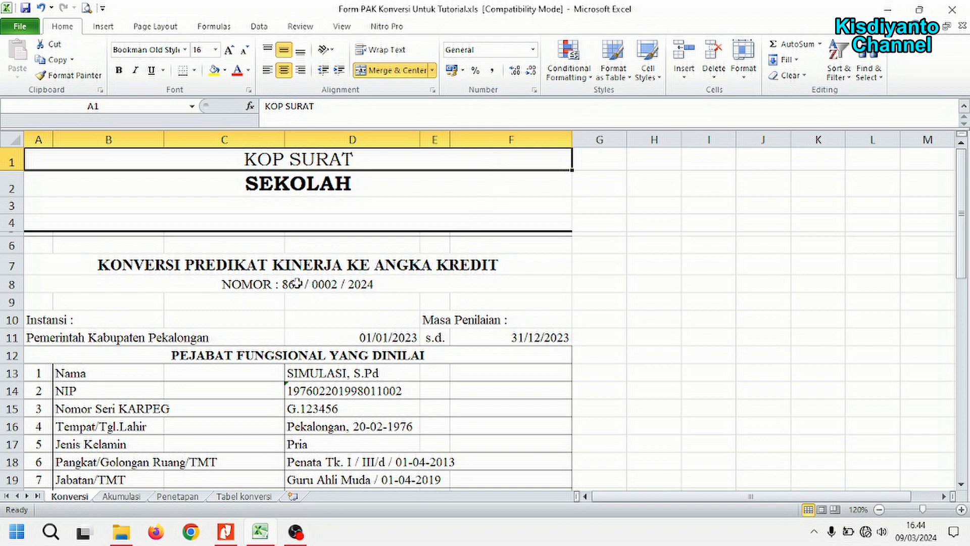
Review the document number, the agency and the Masa Penilaian dates in the Konversi sheet's header.
click(157, 286)
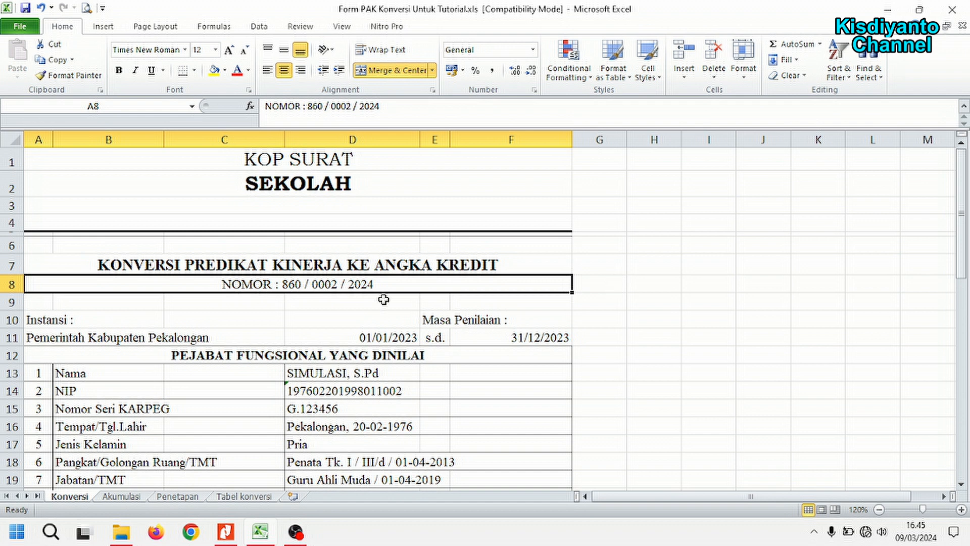
click(35, 335)
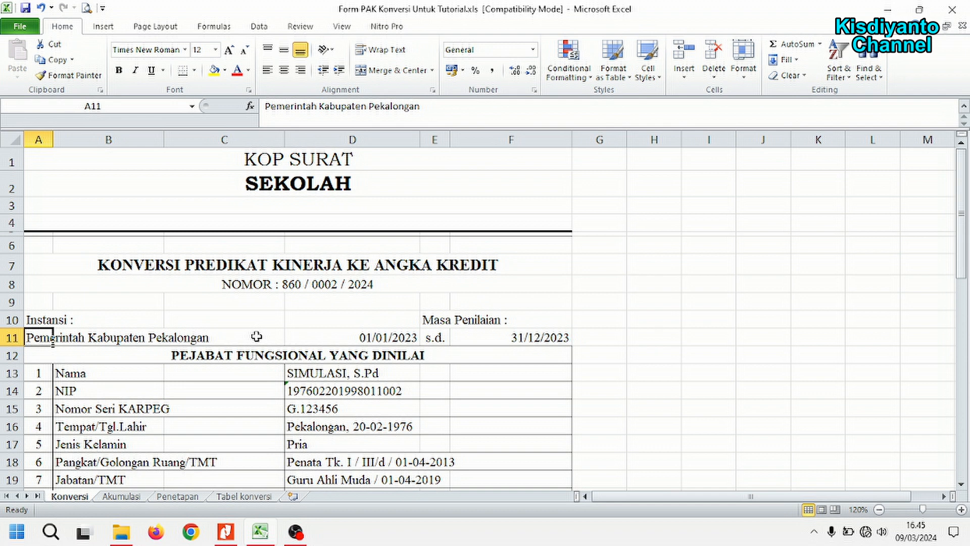
click(444, 322)
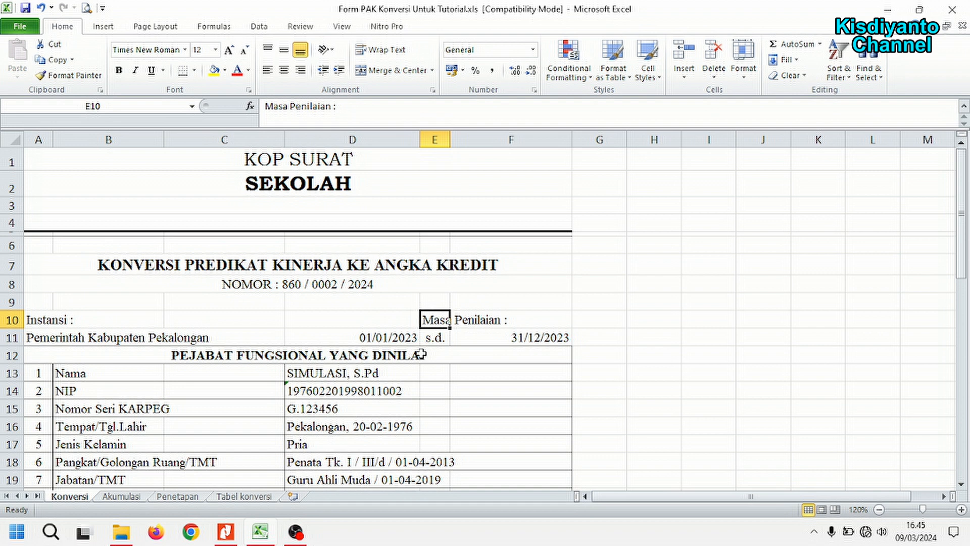
click(519, 337)
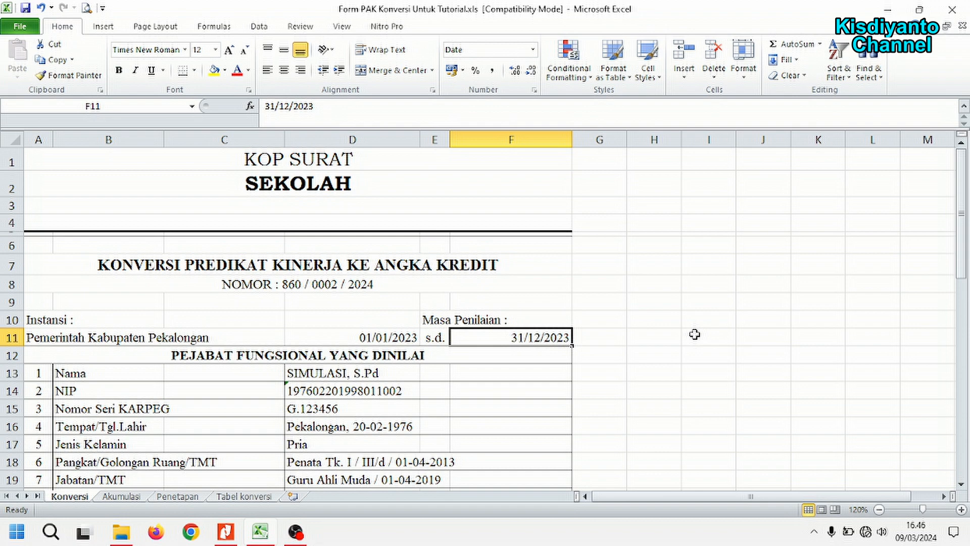
Review the PEJABAT FUNGSIONAL YANG DINILAI section of the Konversi sheet, from Nama down to Unit Kerja.
scroll(610, 343, down, 1)
scroll(609, 343, down, 1)
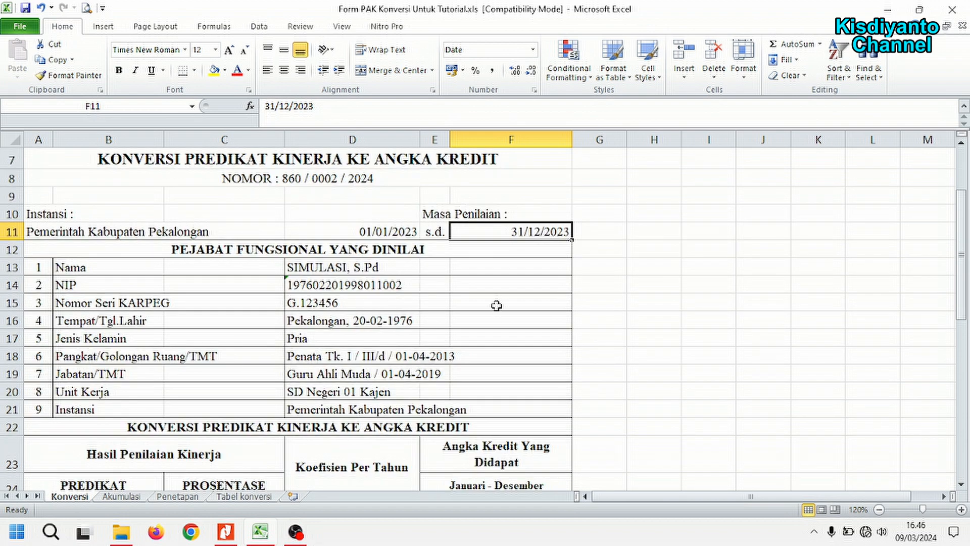
click(178, 247)
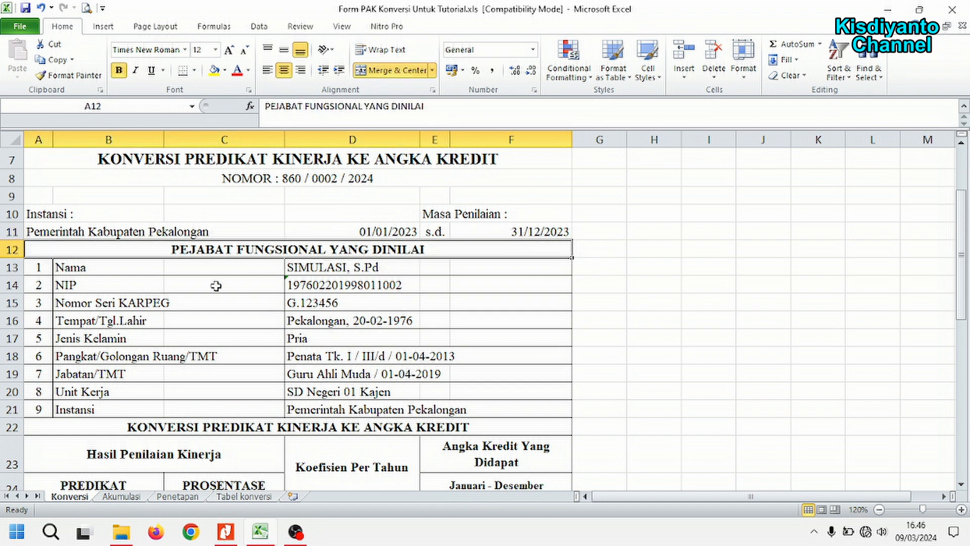
click(71, 268)
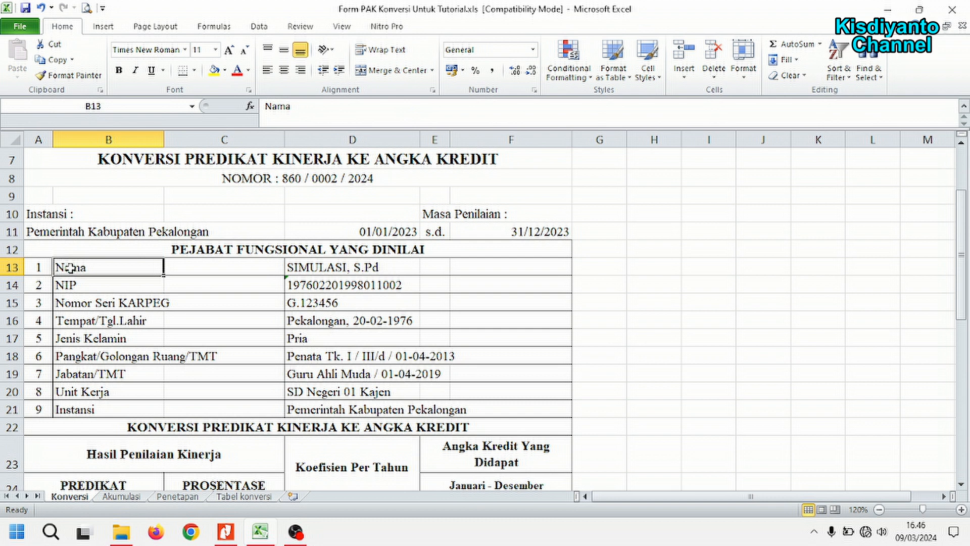
click(102, 394)
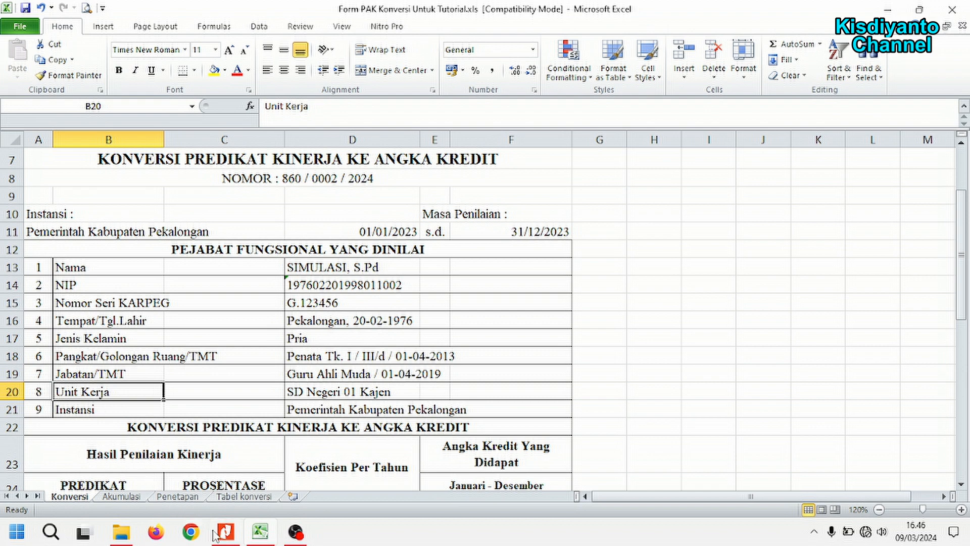
Switch to Nitro Pro to examine the personal details in the Contoh PAK Integrasi PDF, and return to the Excel form.
click(227, 536)
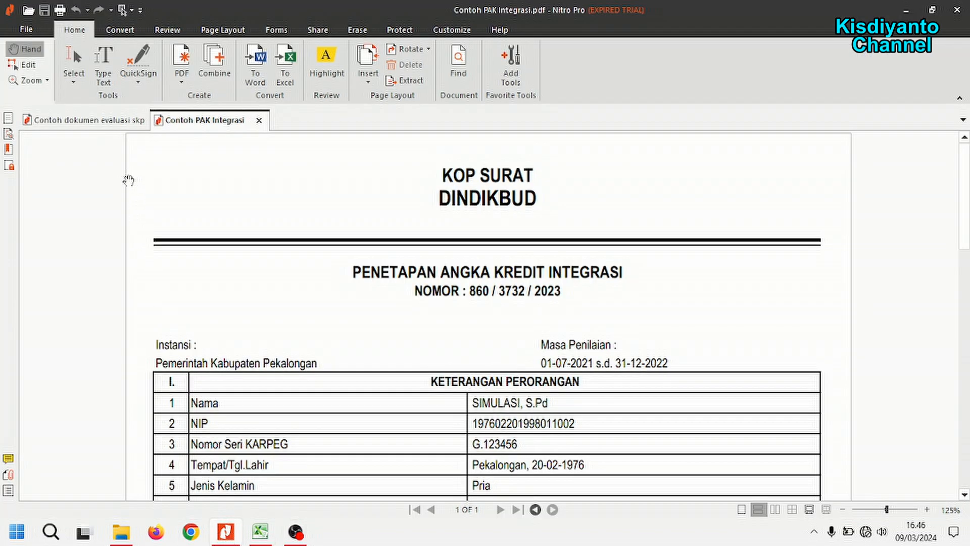
scroll(547, 336, down, 5)
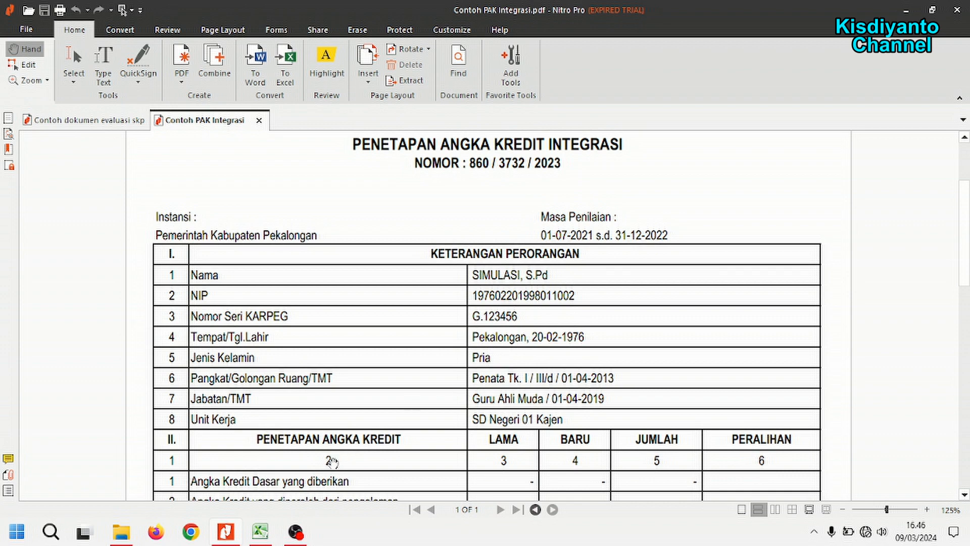
click(261, 531)
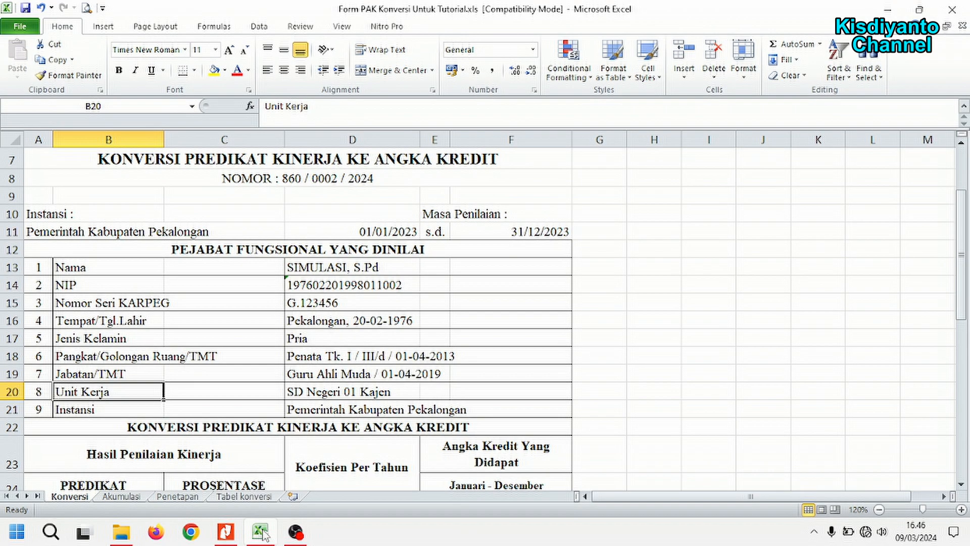
Examine the KONVERSI PREDIKAT KINERJA KE ANGKA KREDIT table and its PREDIKAT column on the Konversi sheet.
scroll(660, 289, down, 1)
scroll(659, 289, down, 2)
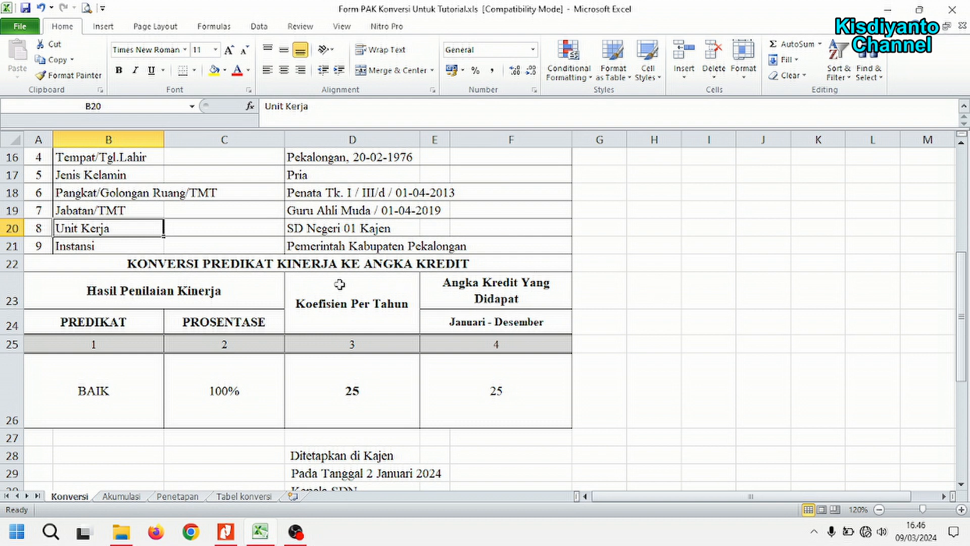
click(272, 268)
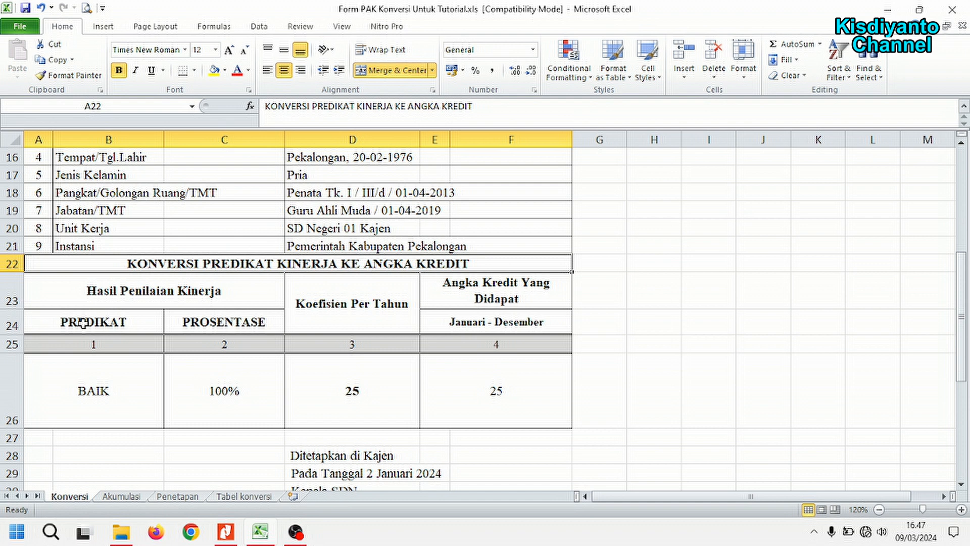
click(83, 323)
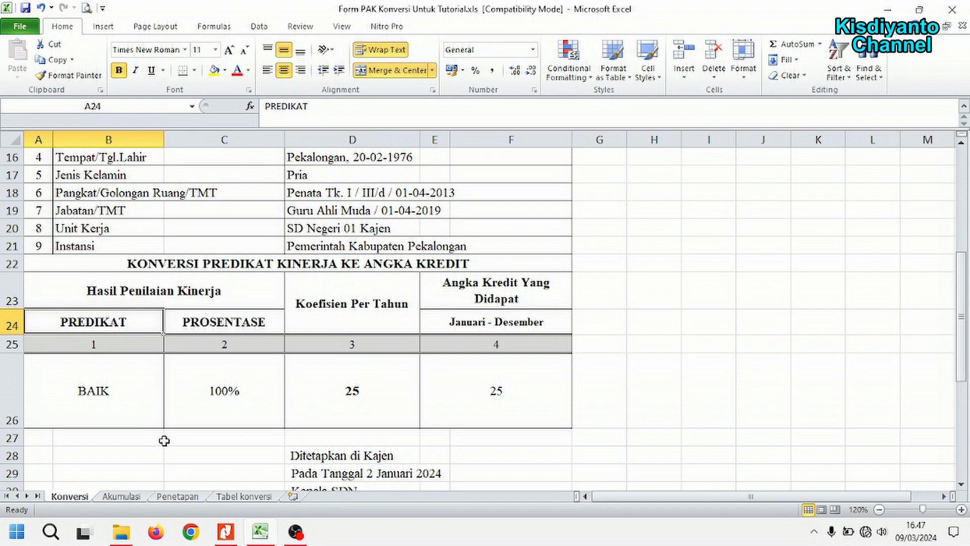
Check the Evaluasi Kinerja ratings in the Contoh dokumen evaluasi skp PDF in Nitro Pro, and return to the Excel form.
click(225, 531)
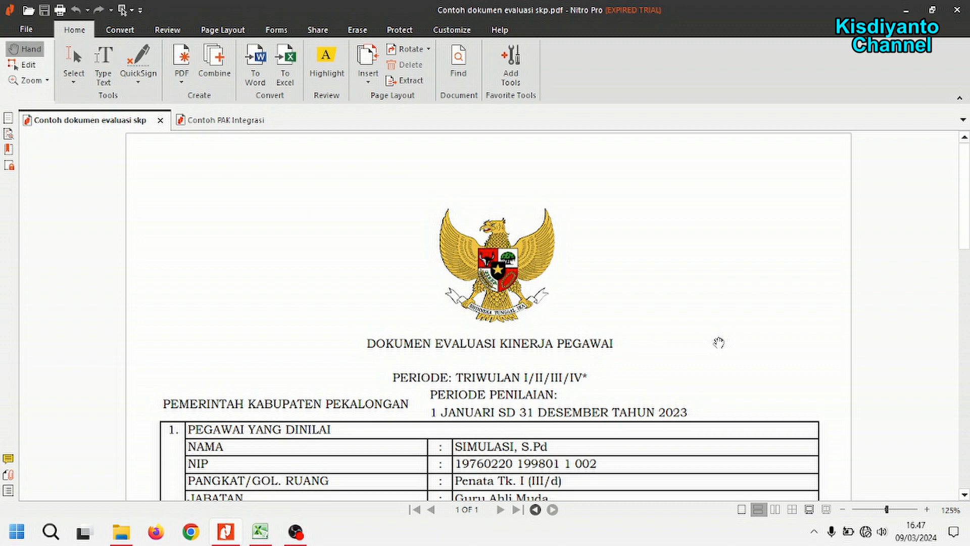
scroll(718, 343, down, 5)
scroll(718, 343, down, 2)
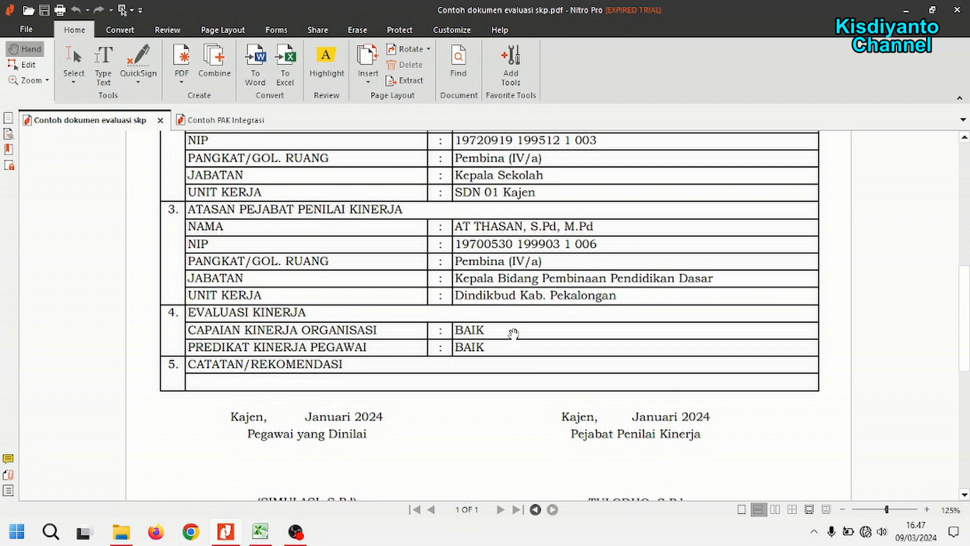
click(261, 536)
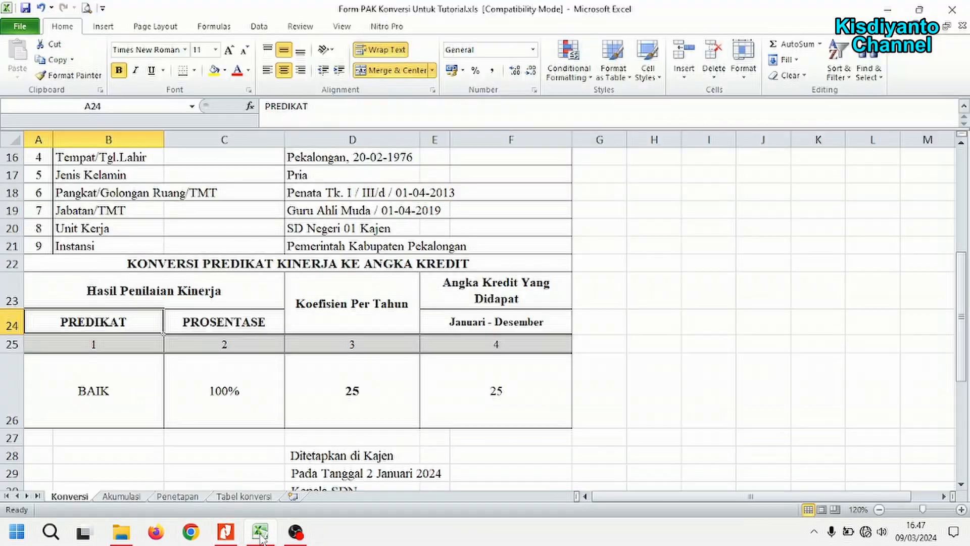
Compare the PREDIKAT and PROSENTASE entries on the Konversi sheet with the BAIK percentage on the Tabel konversi sheet.
click(122, 387)
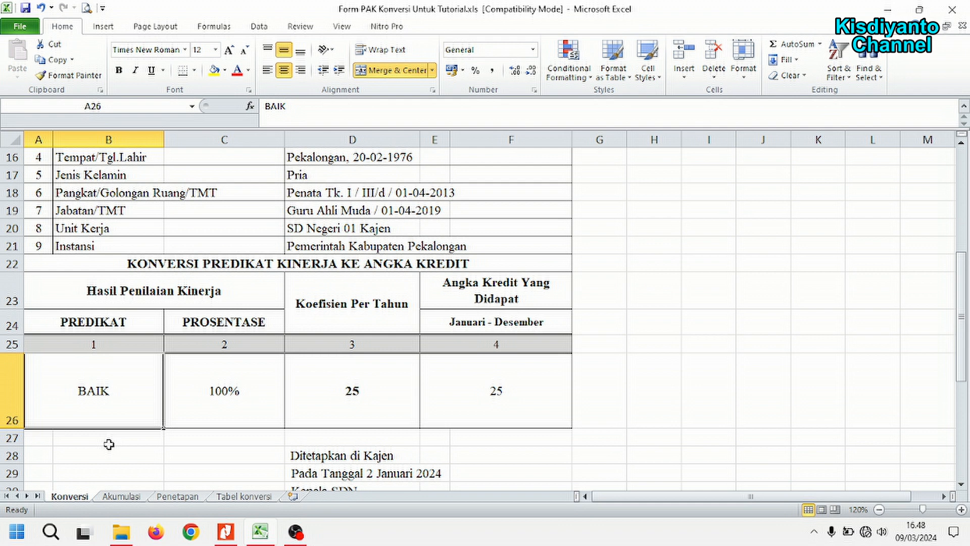
click(243, 385)
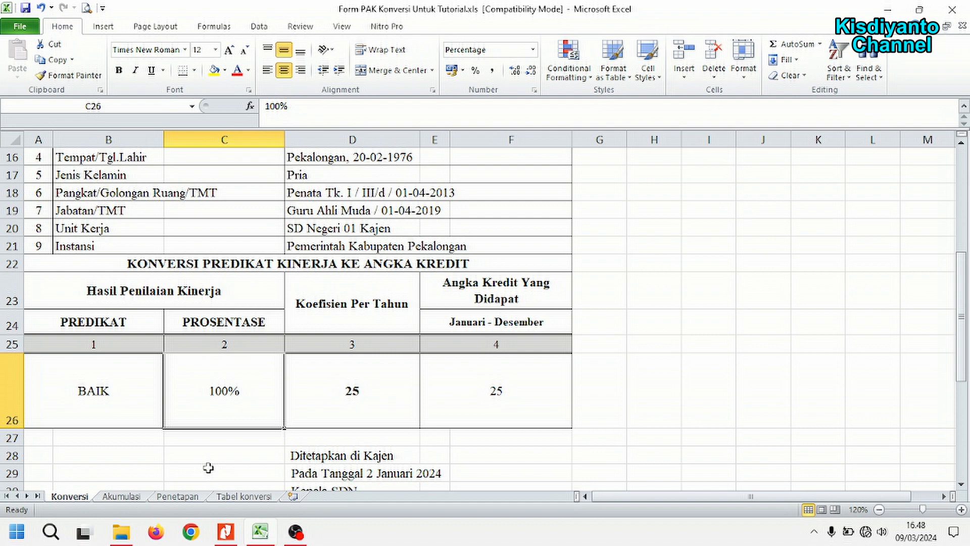
click(248, 500)
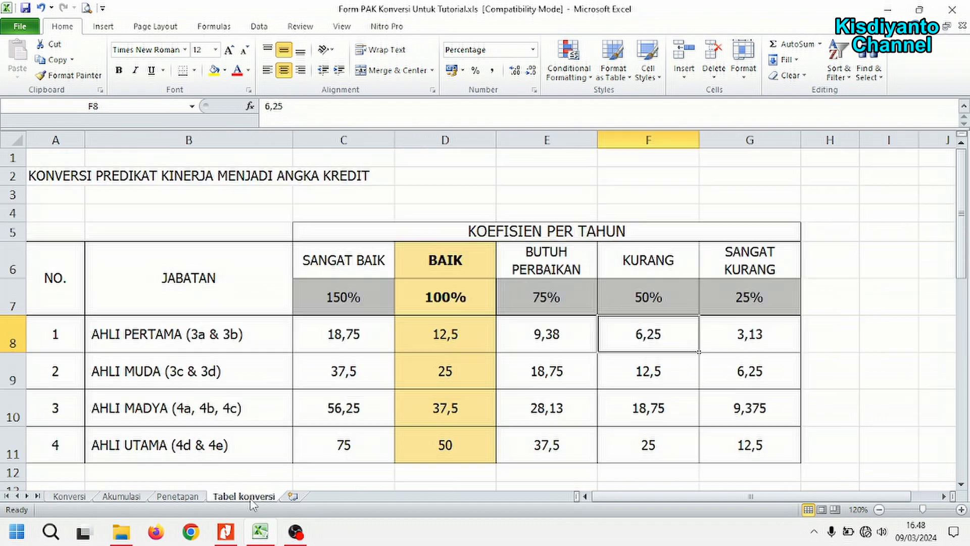
click(455, 296)
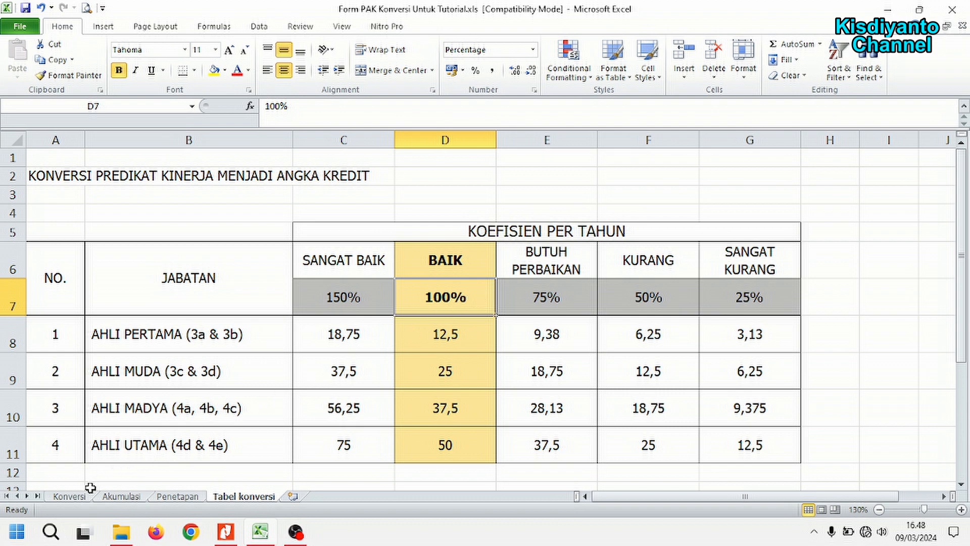
click(69, 496)
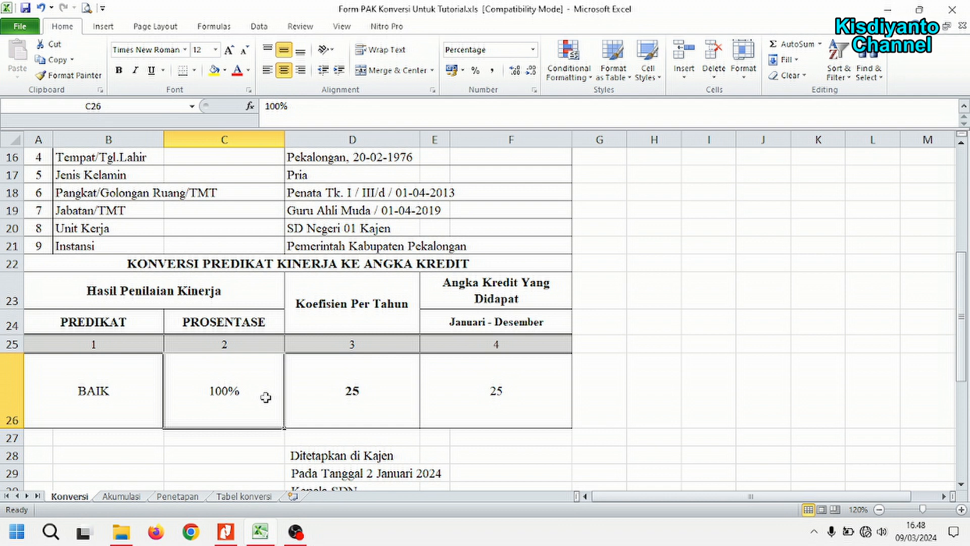
Compare the Koefisien Per Tahun entry on the Konversi sheet with the BAIK column of the Tabel konversi sheet.
click(405, 386)
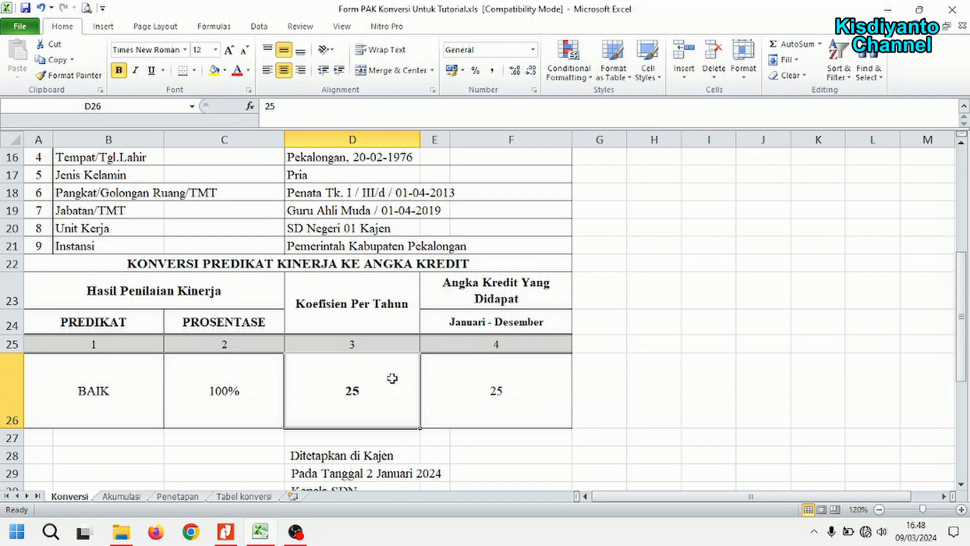
click(248, 497)
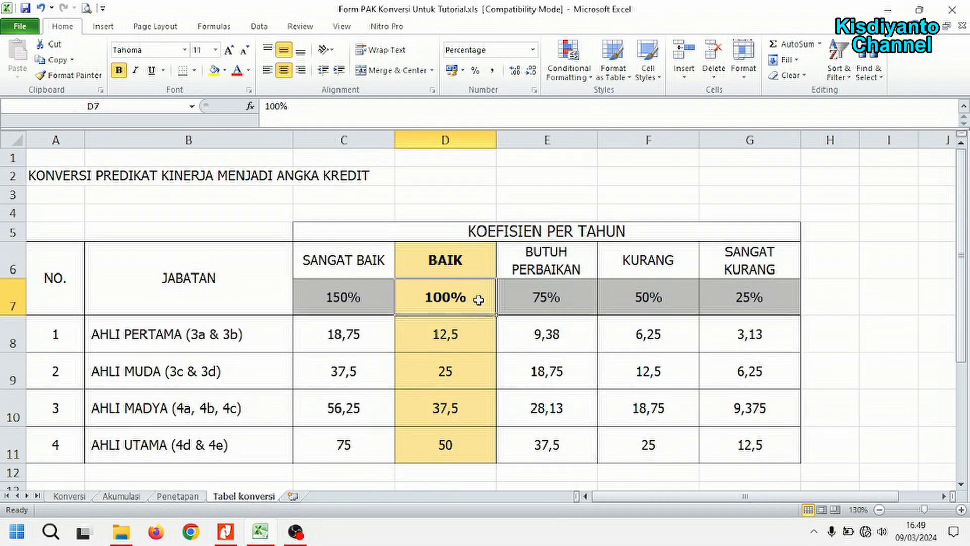
click(453, 336)
click(451, 366)
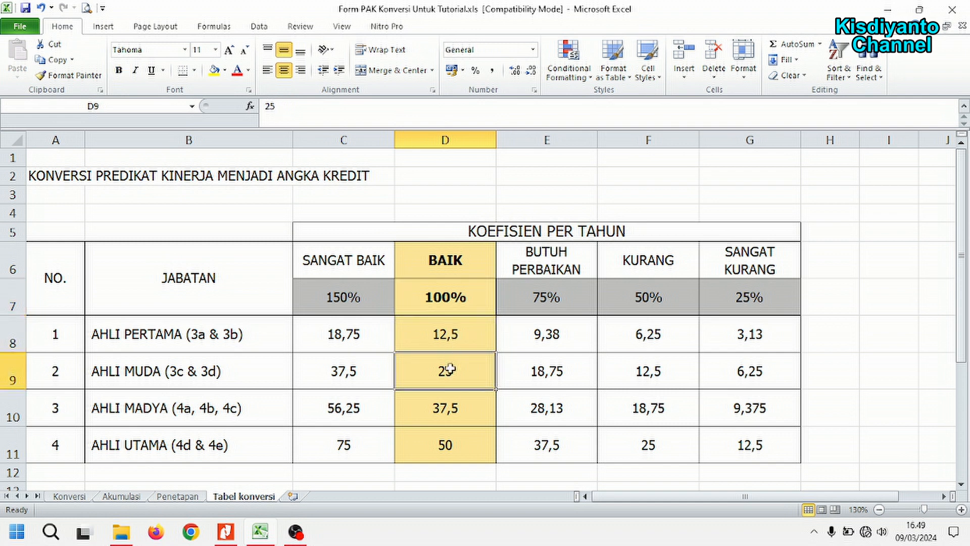
click(447, 406)
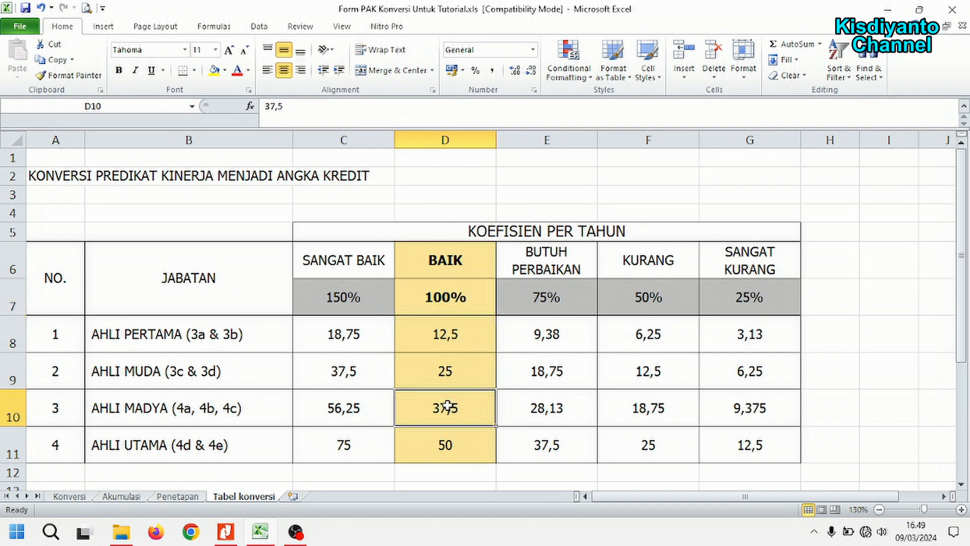
click(452, 454)
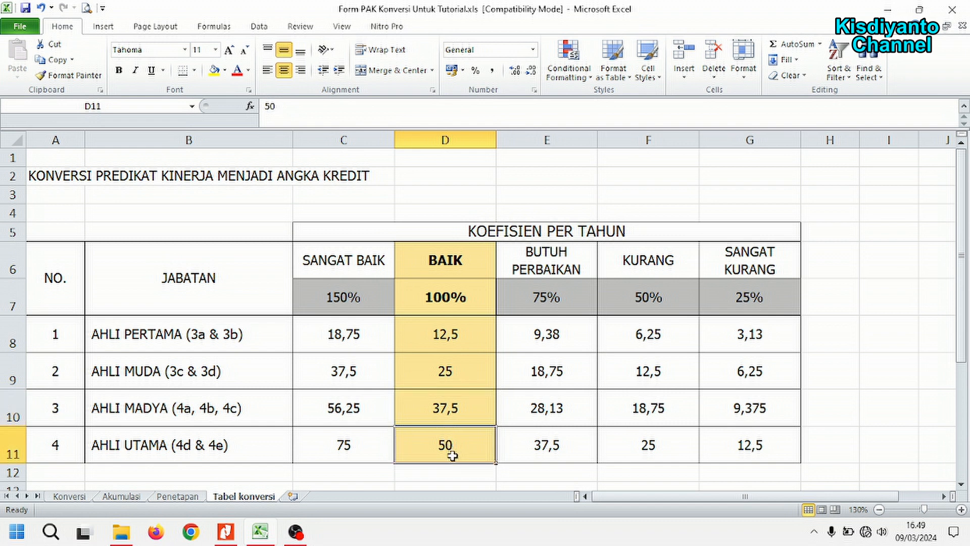
click(456, 362)
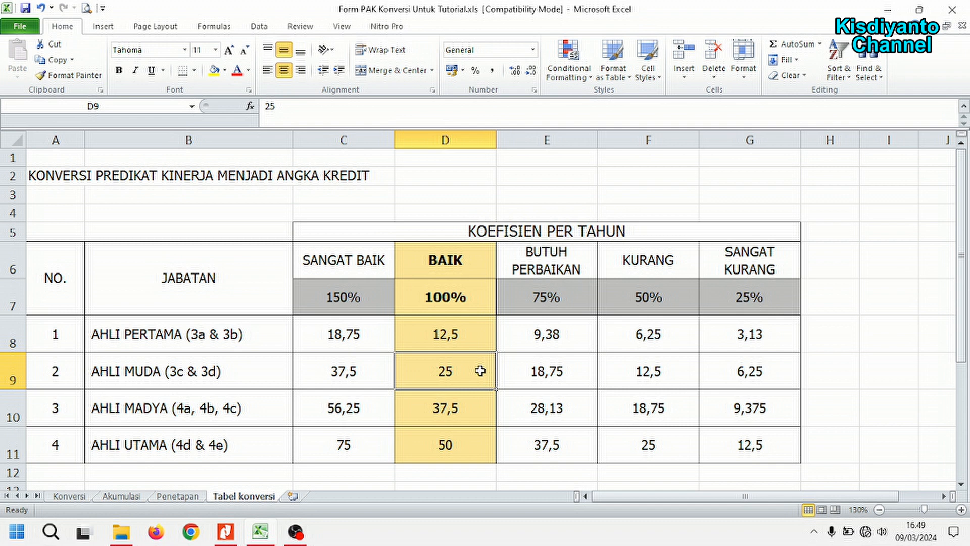
Match each JABATAN level, from AHLI PERTAMA to AHLI UTAMA, with its yearly BAIK coefficient, ending on AHLI MUDA.
click(216, 333)
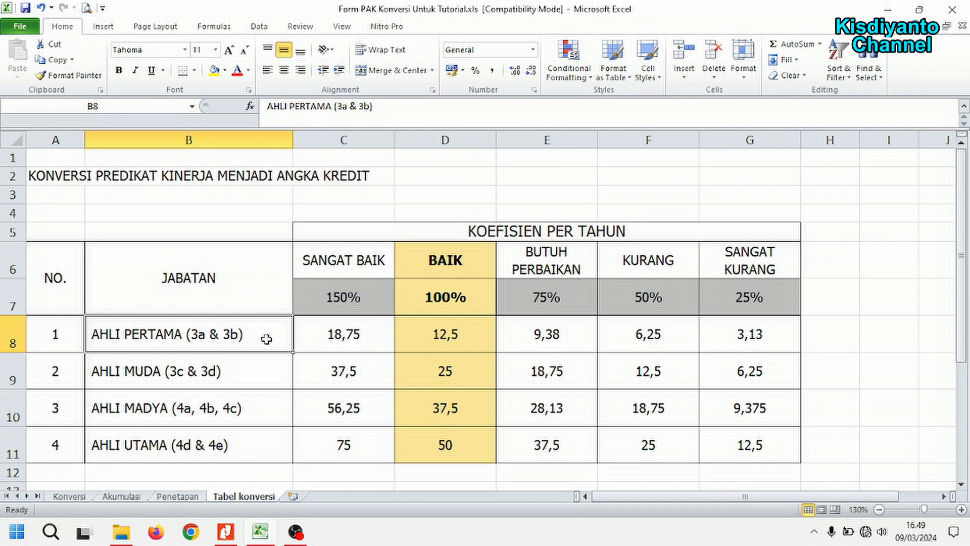
click(461, 335)
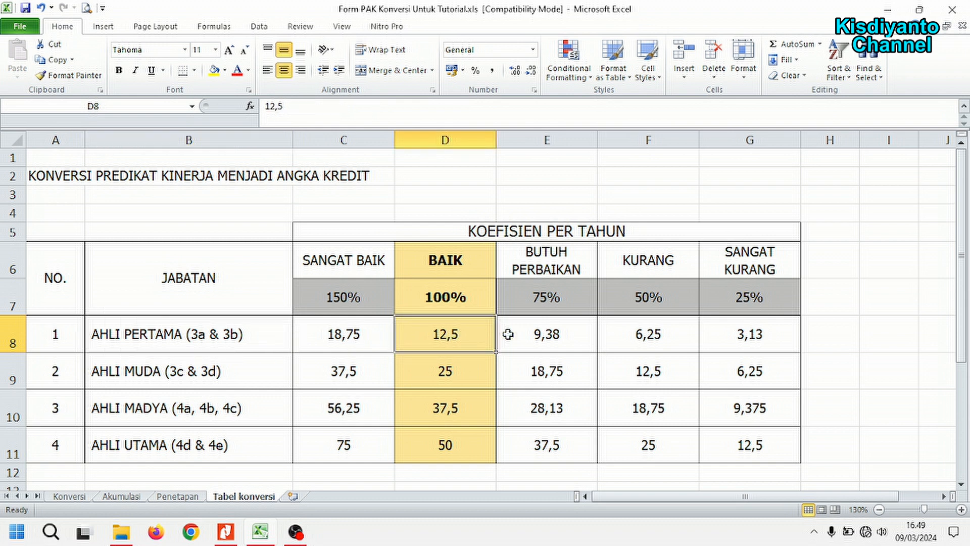
click(226, 377)
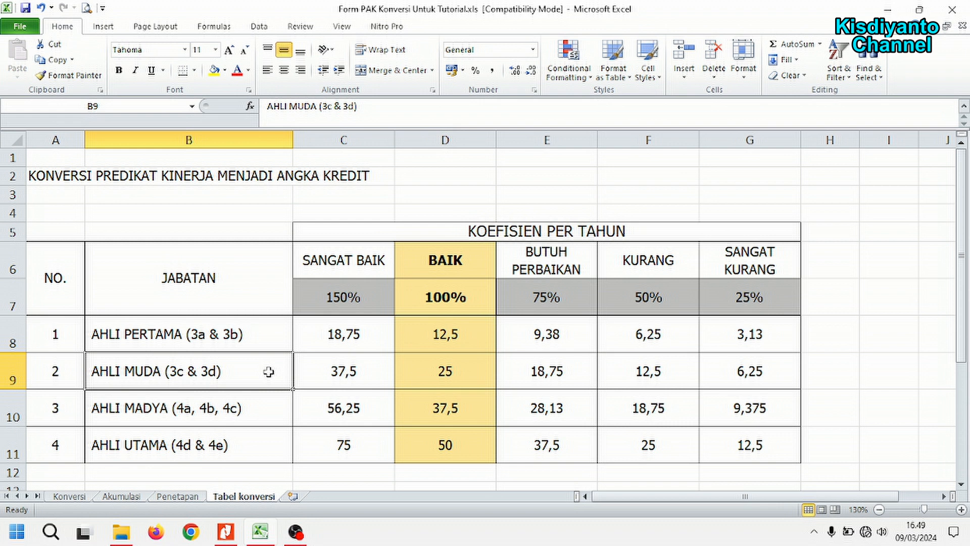
click(447, 372)
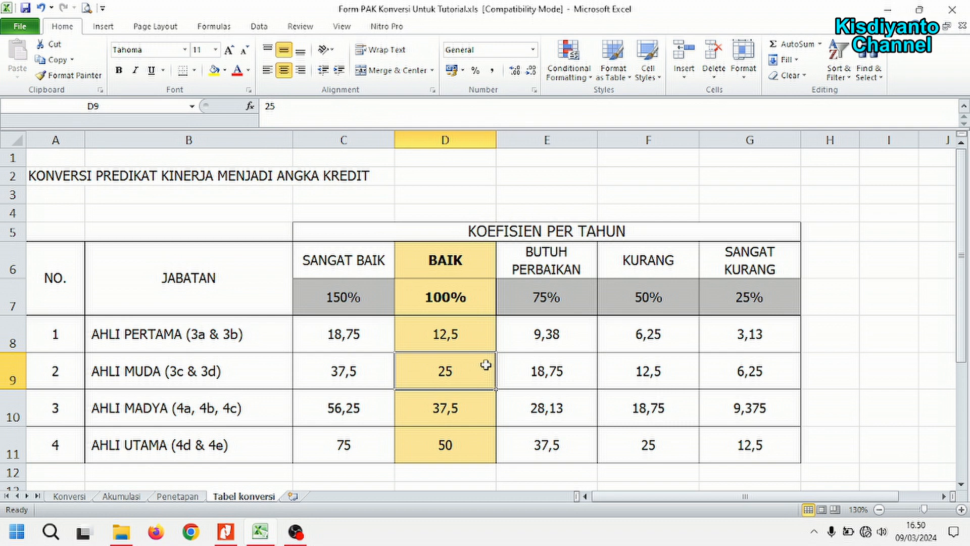
click(235, 409)
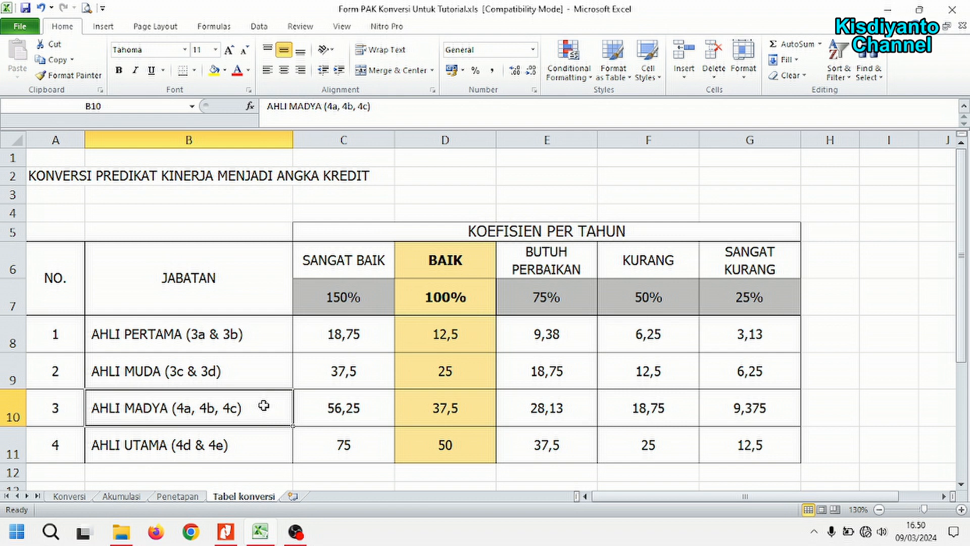
click(481, 405)
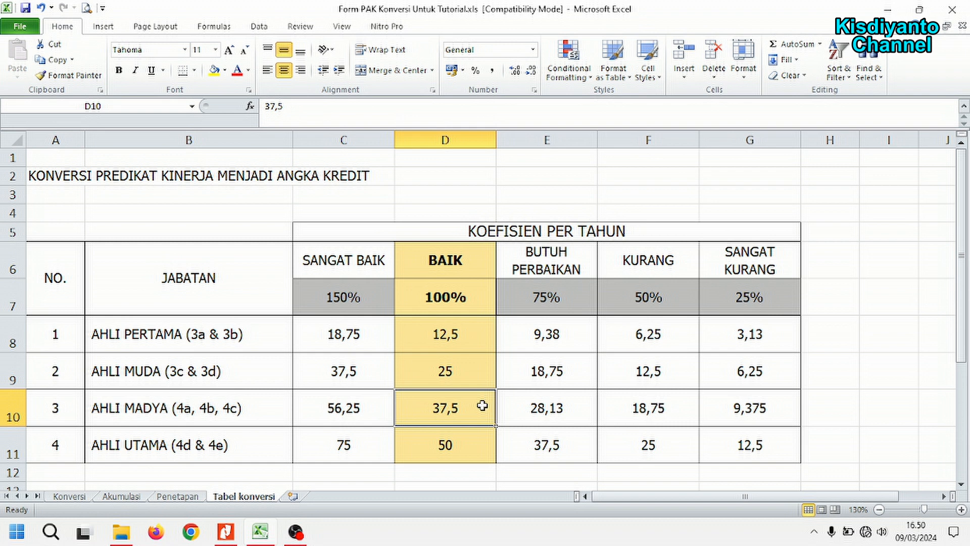
click(262, 453)
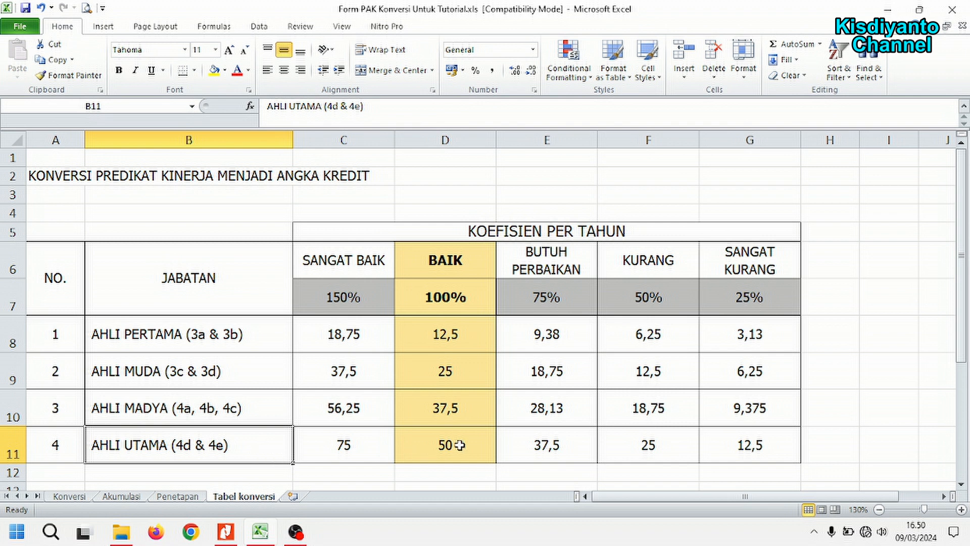
click(477, 441)
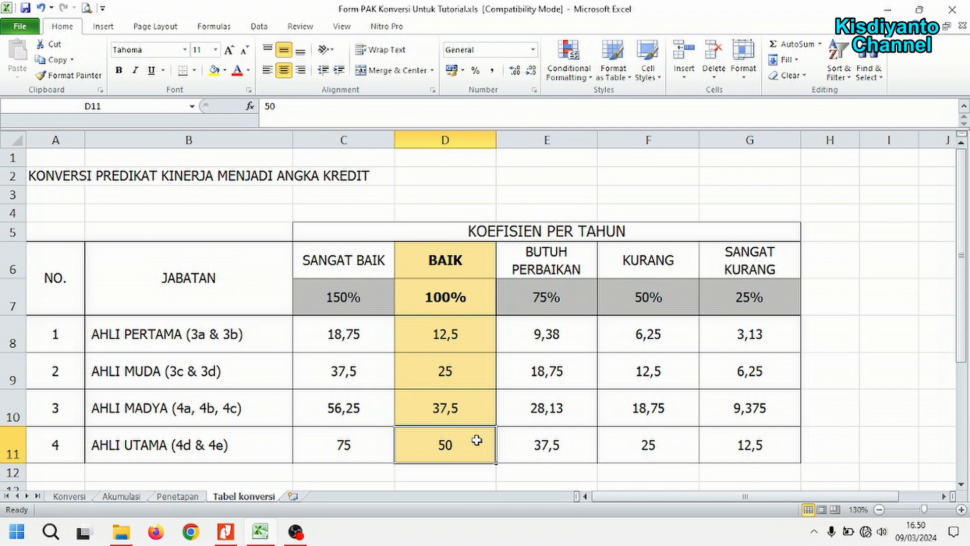
click(478, 364)
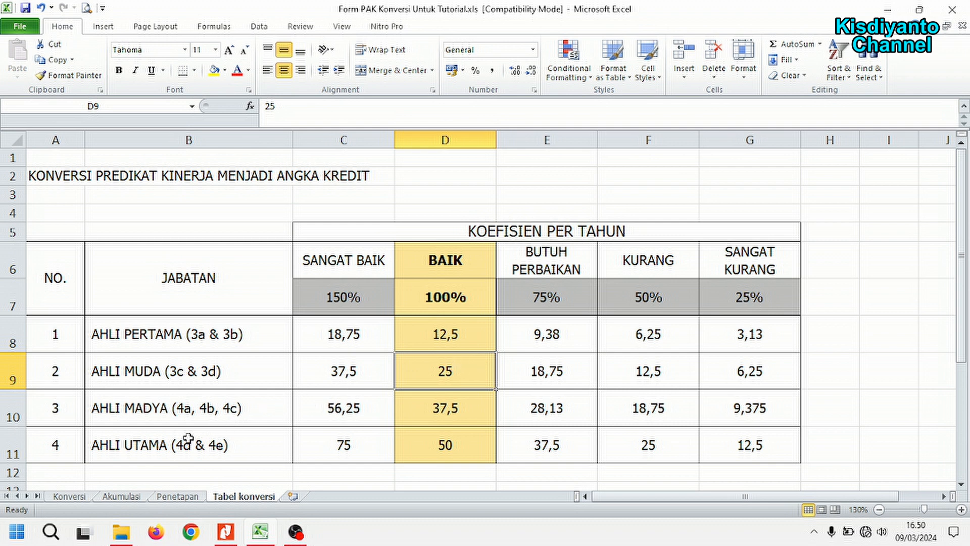
Check the Angka Kredit Yang Didapat formula on the Konversi sheet and the school head's name field in the signature block.
click(71, 497)
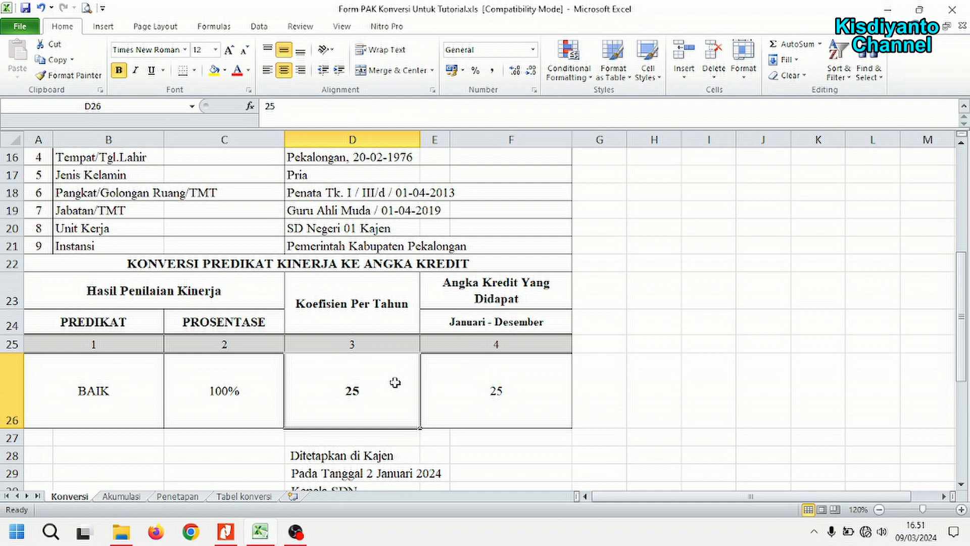
click(552, 374)
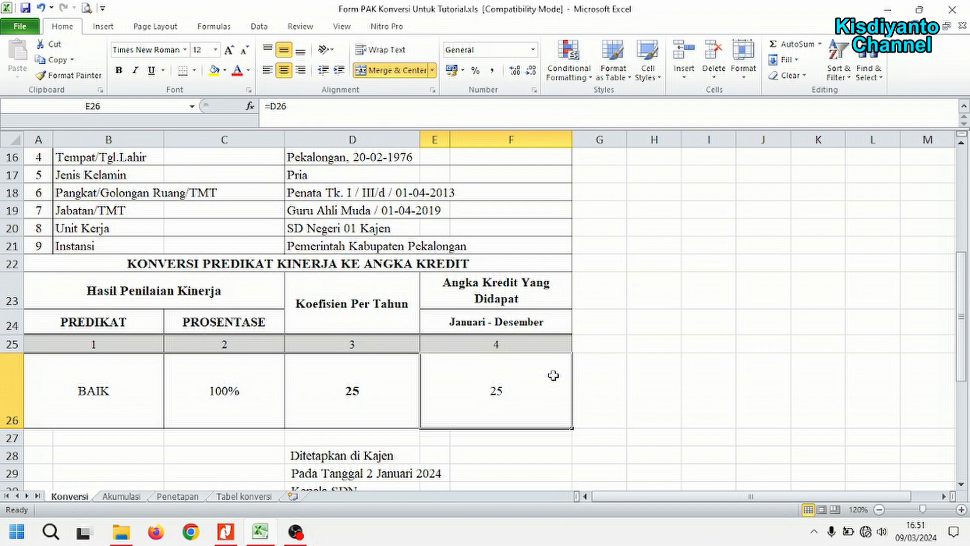
scroll(553, 375, down, 3)
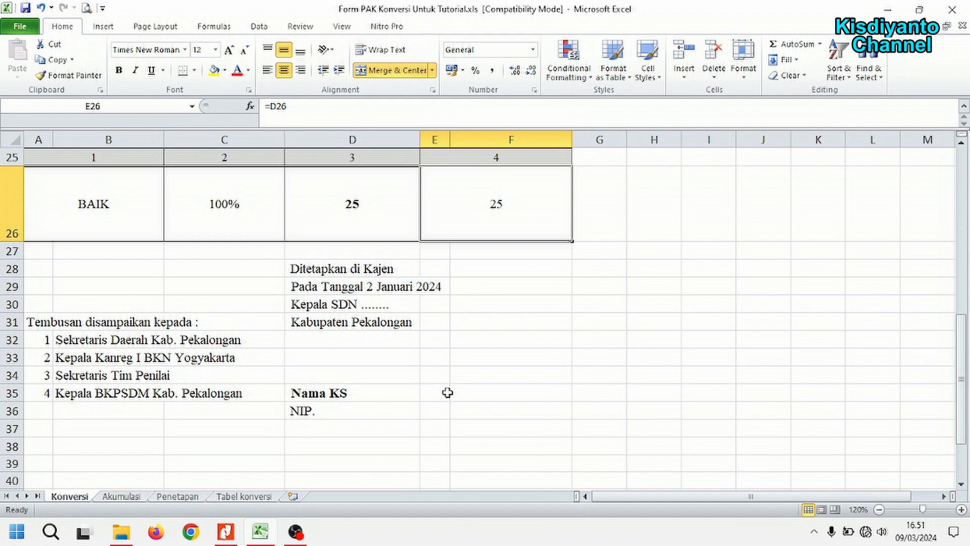
click(384, 394)
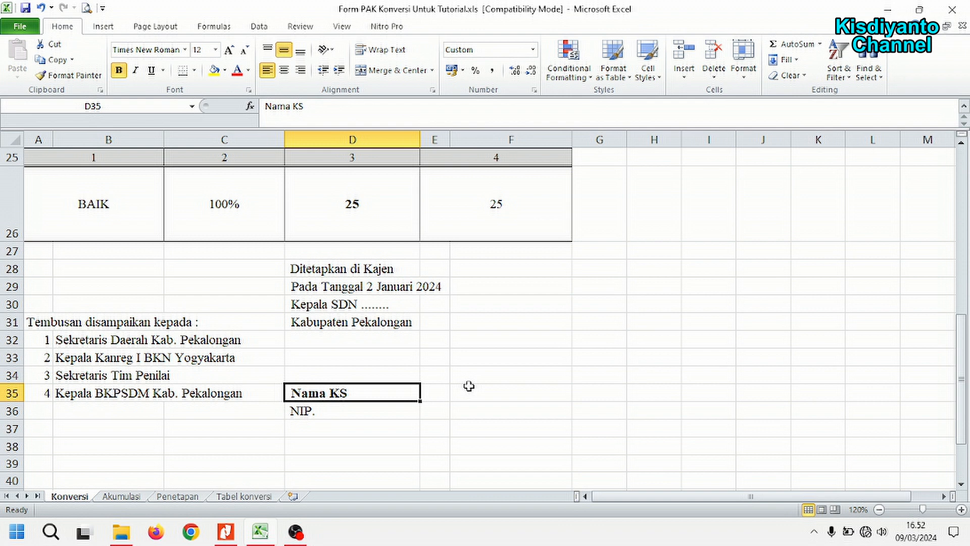
Review the NOMOR, Masa Penilaian and KETERANGAN PERORANGAN entries on the Akumulasi sheet.
click(122, 496)
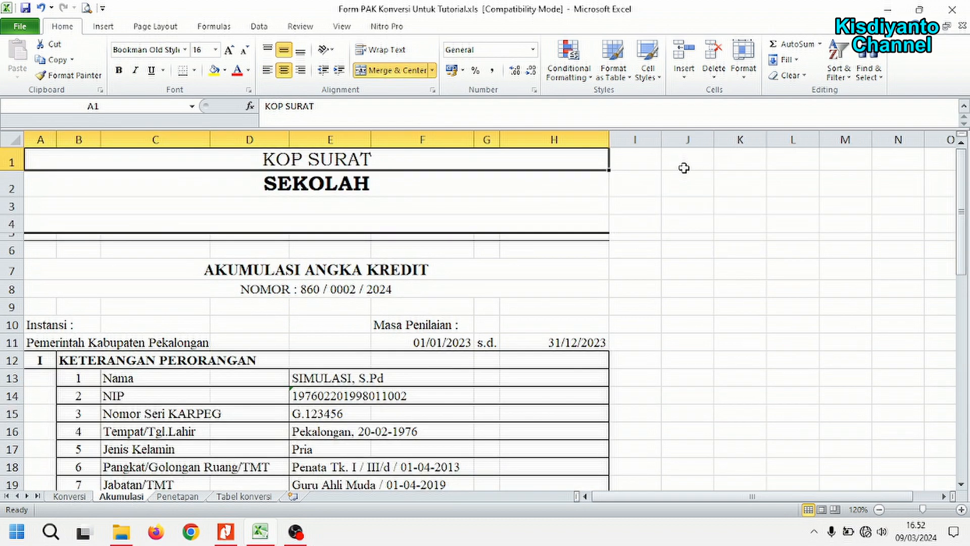
click(341, 293)
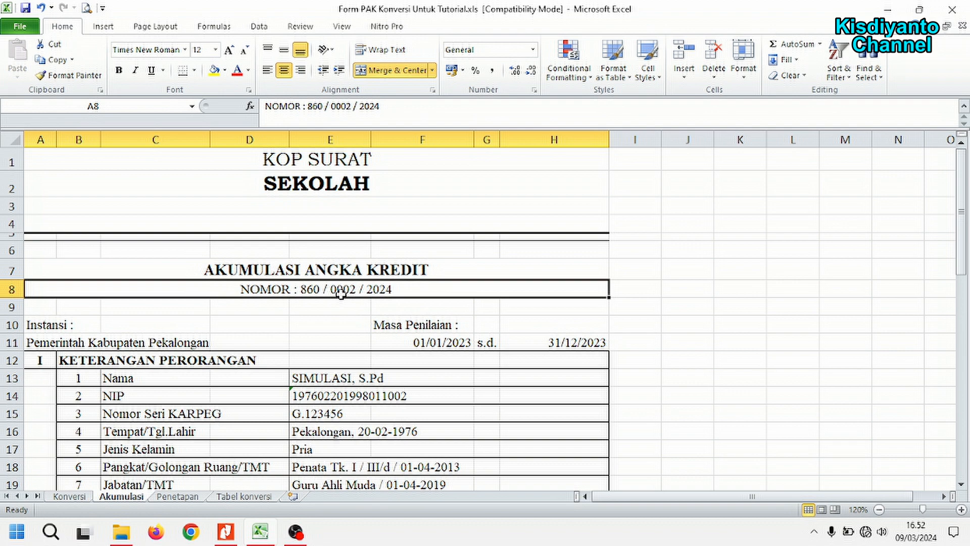
click(411, 326)
scroll(412, 326, down, 2)
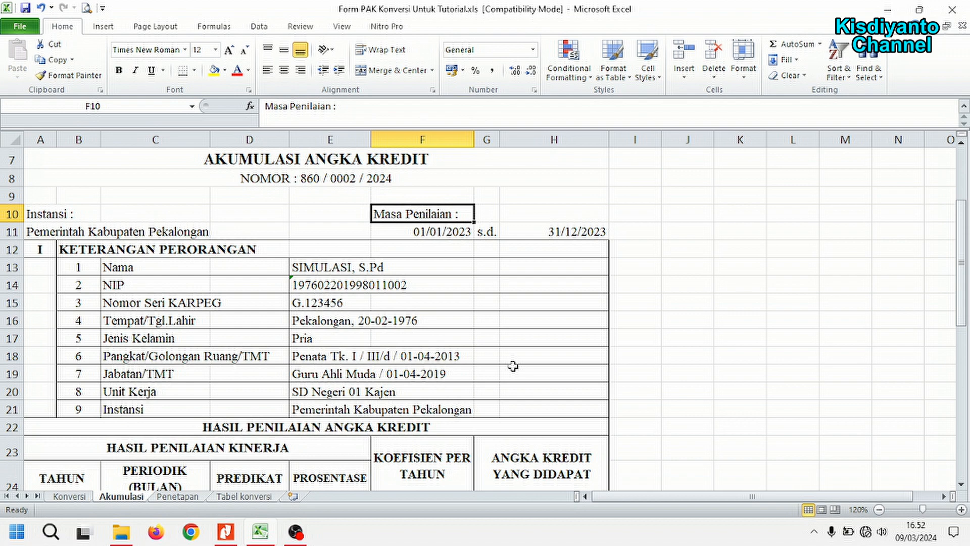
Examine the 2022 row and its ANGKA KREDIT YANG DIDAPAT entry in the HASIL PENILAIAN ANGKA KREDIT table.
scroll(513, 365, down, 4)
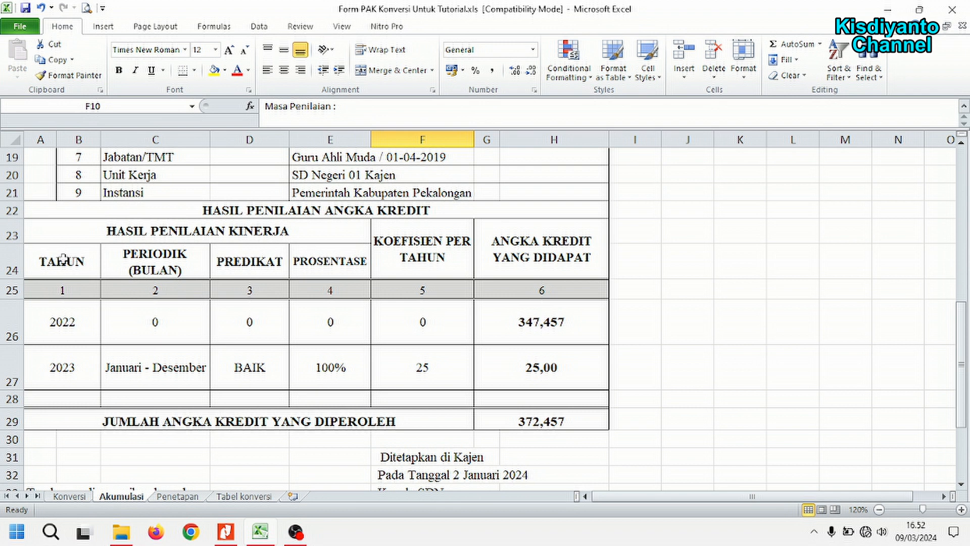
click(47, 290)
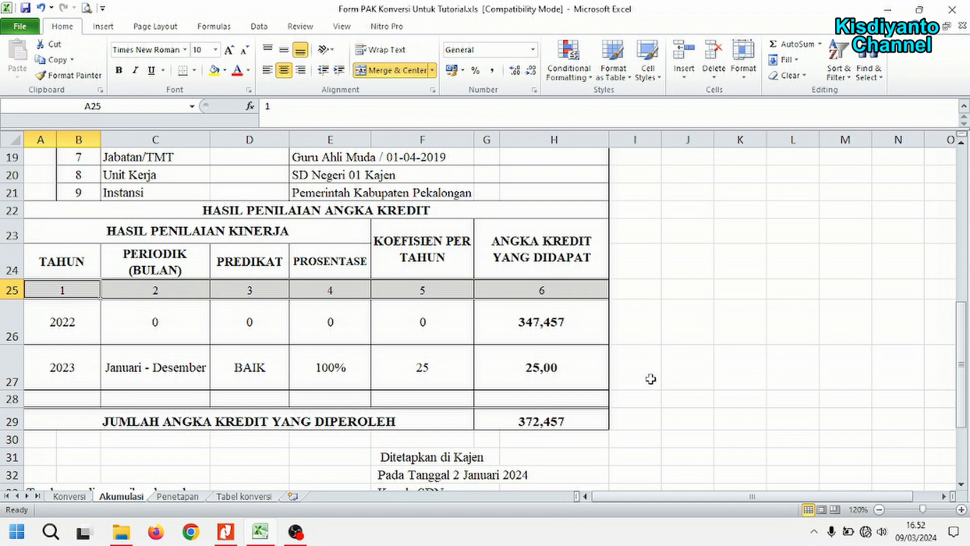
click(60, 317)
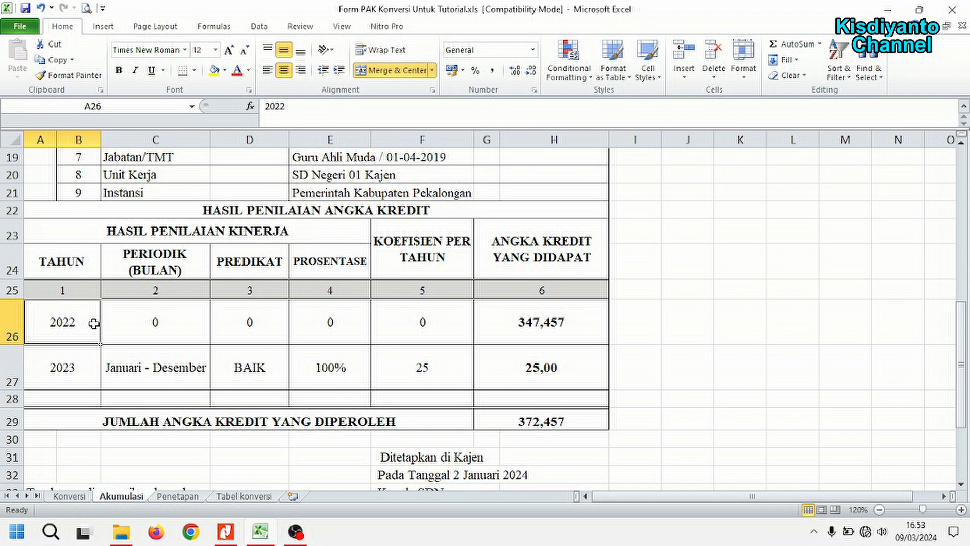
click(581, 318)
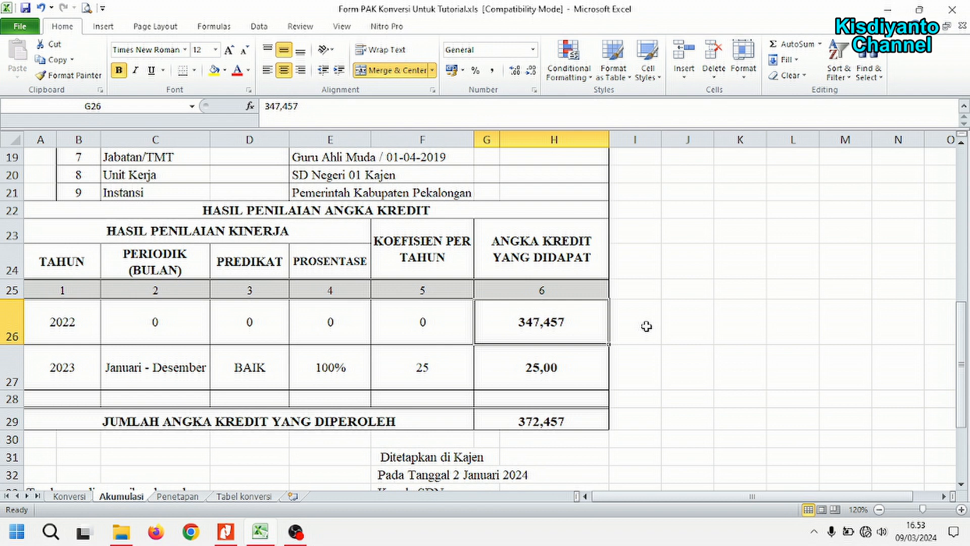
click(577, 256)
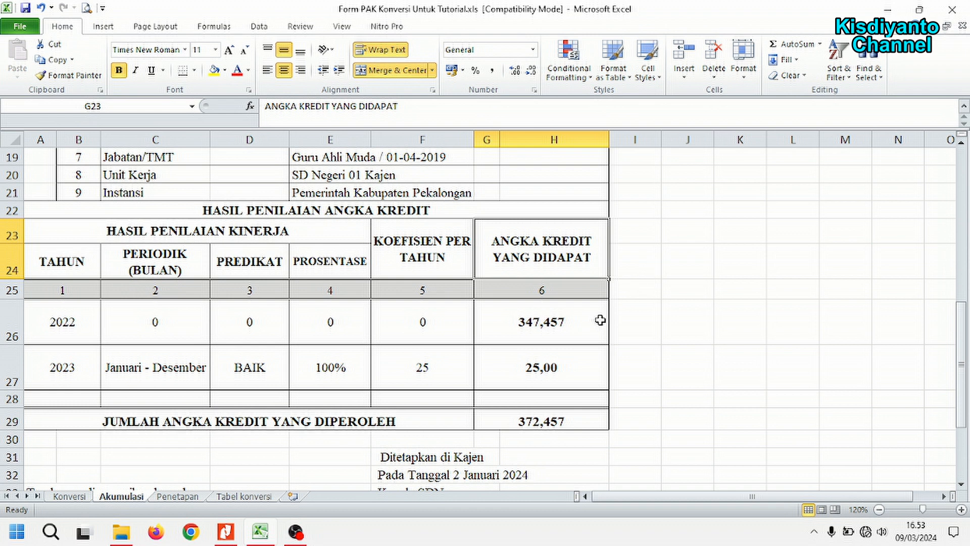
click(574, 330)
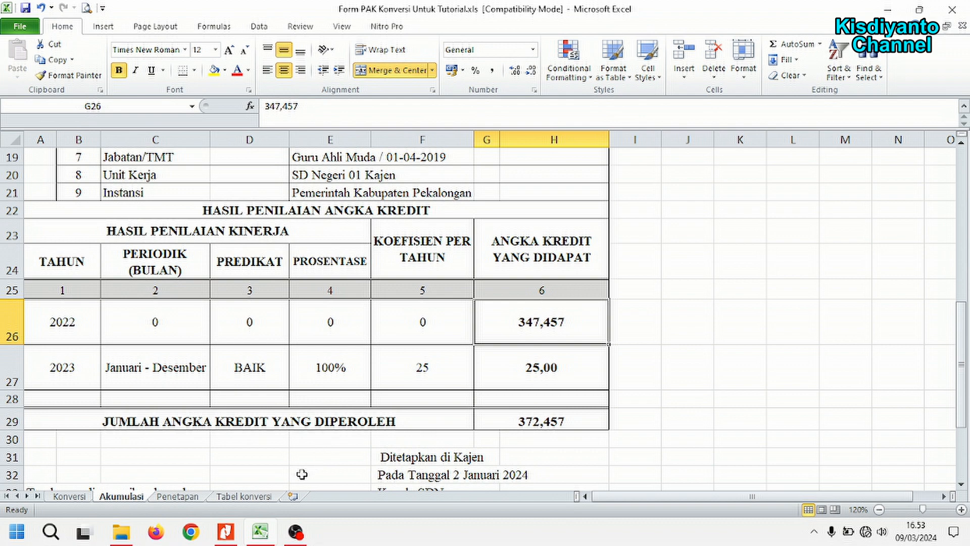
Check the Masa Penilaian and TOTAL ANGKA KREDIT in the Contoh PAK Integrasi PDF in Nitro Pro, and return to the Excel form.
click(226, 532)
click(248, 121)
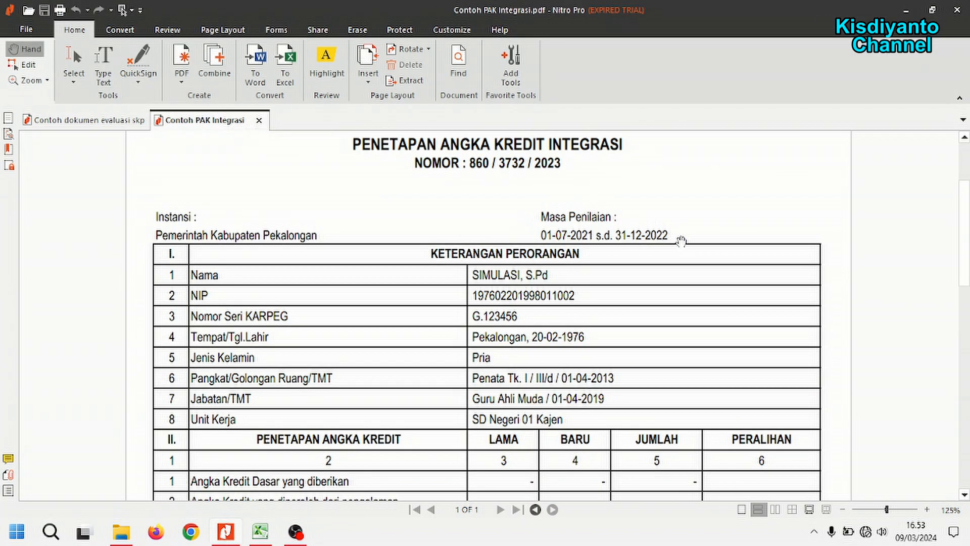
scroll(681, 242, down, 3)
scroll(681, 241, down, 6)
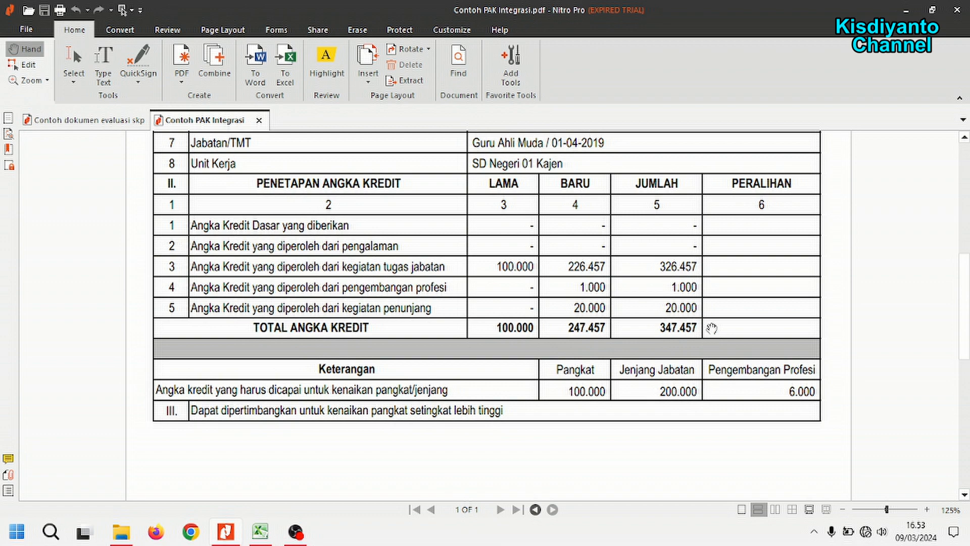
click(260, 531)
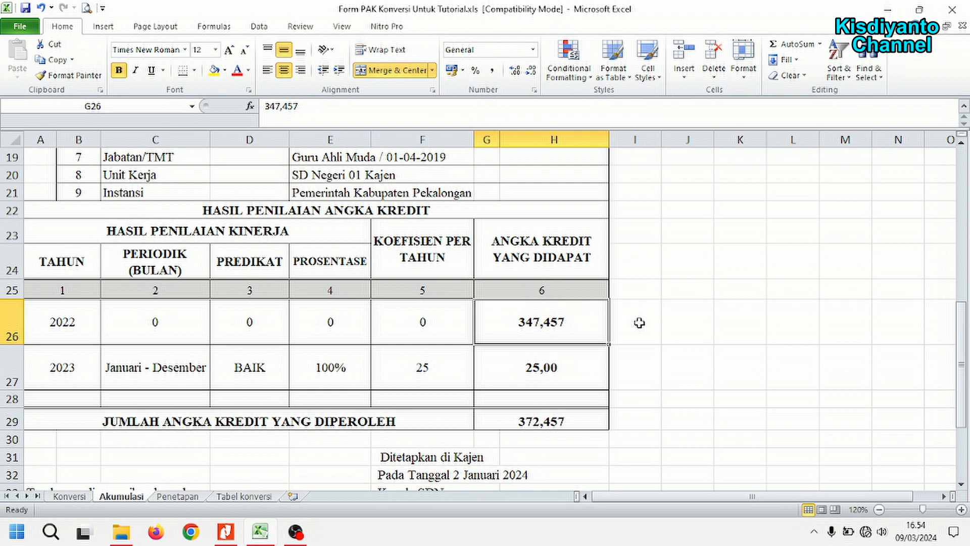
Review the 2023 row of the HASIL PENILAIAN ANGKA KREDIT table on the Akumulasi sheet, from TAHUN through ANGKA KREDIT YANG DIDAPAT.
click(42, 368)
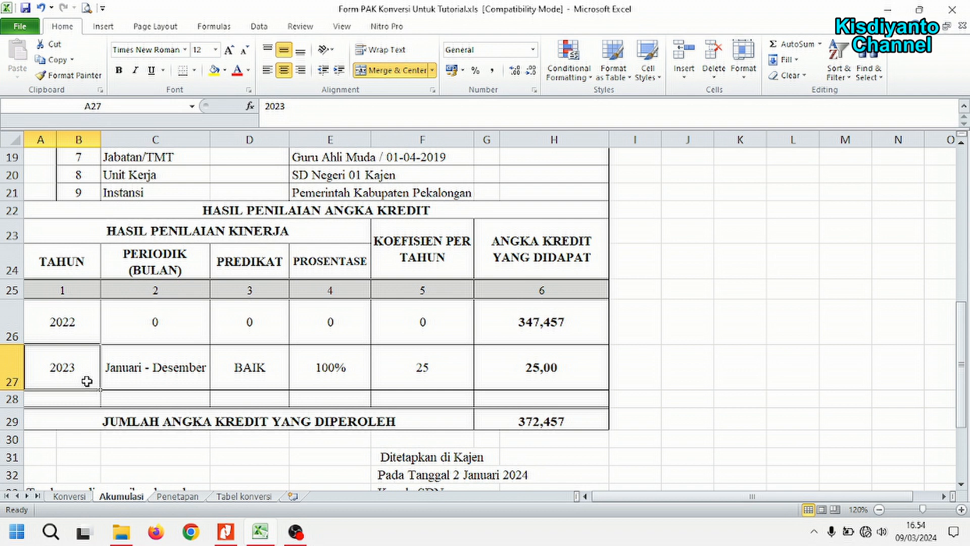
click(175, 368)
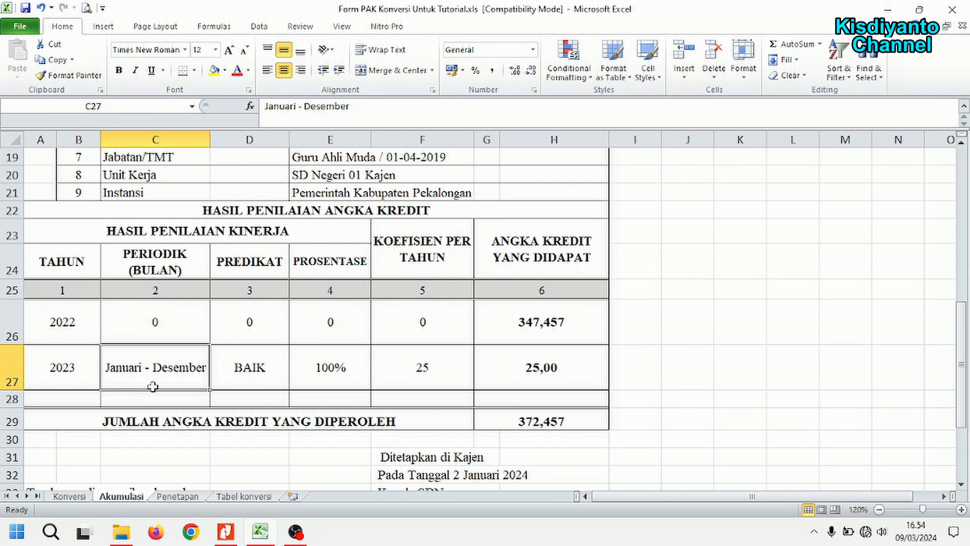
click(272, 368)
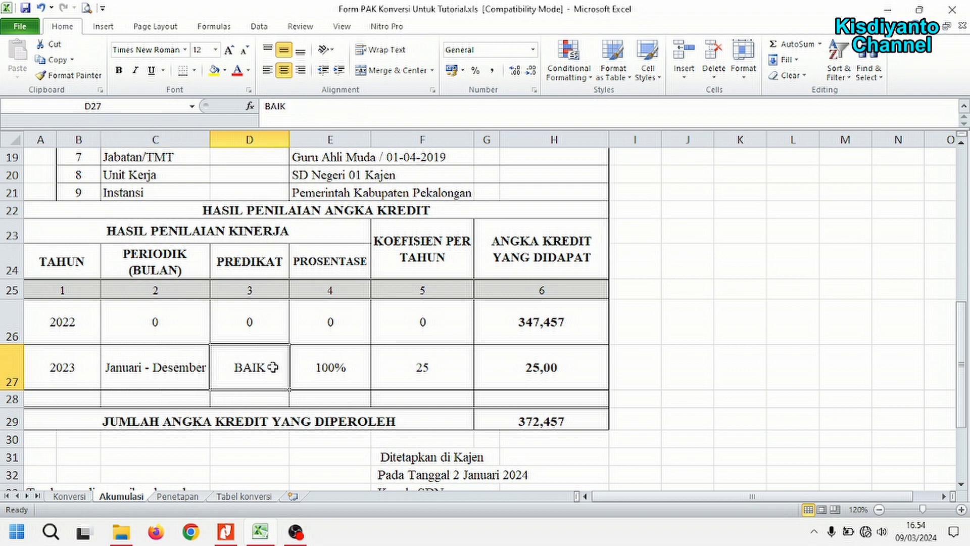
click(352, 361)
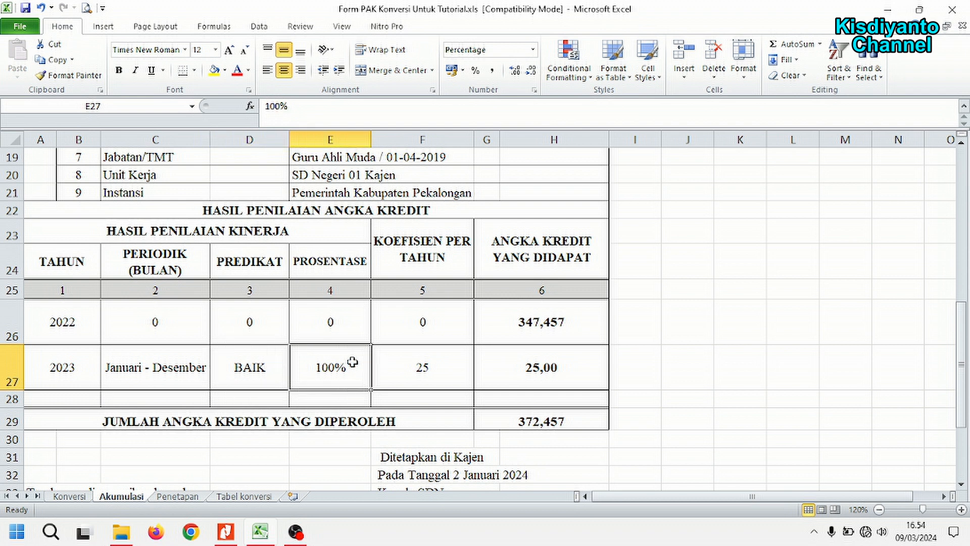
click(441, 367)
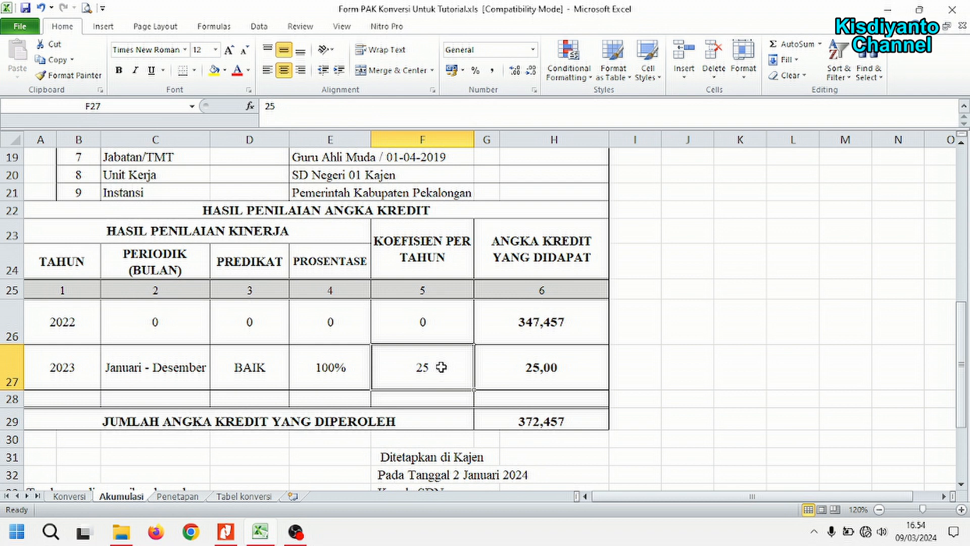
click(554, 373)
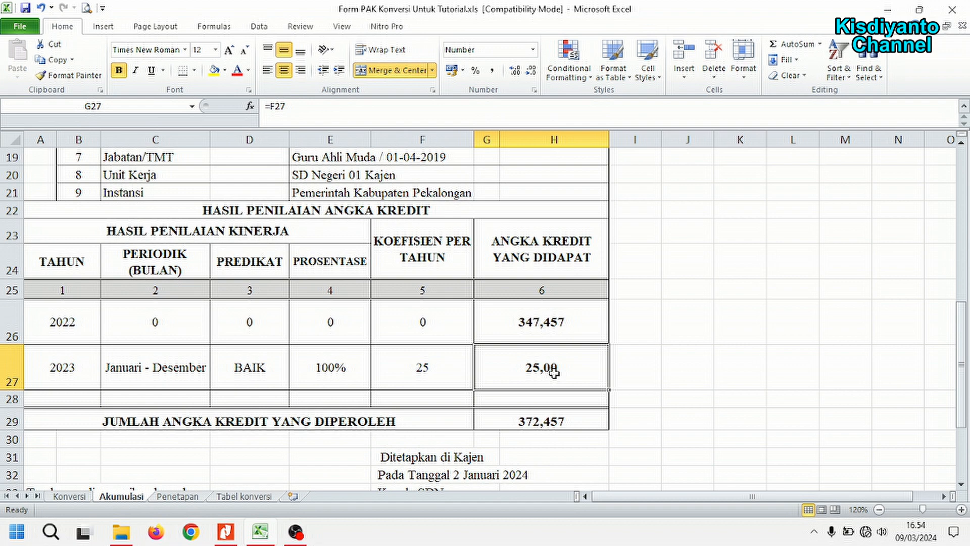
Check the PREDIKAT, PROSENTASE, Koefisien Per Tahun and Angka Kredit Yang Didapat entries on the Konversi sheet.
click(72, 496)
scroll(287, 349, up, 2)
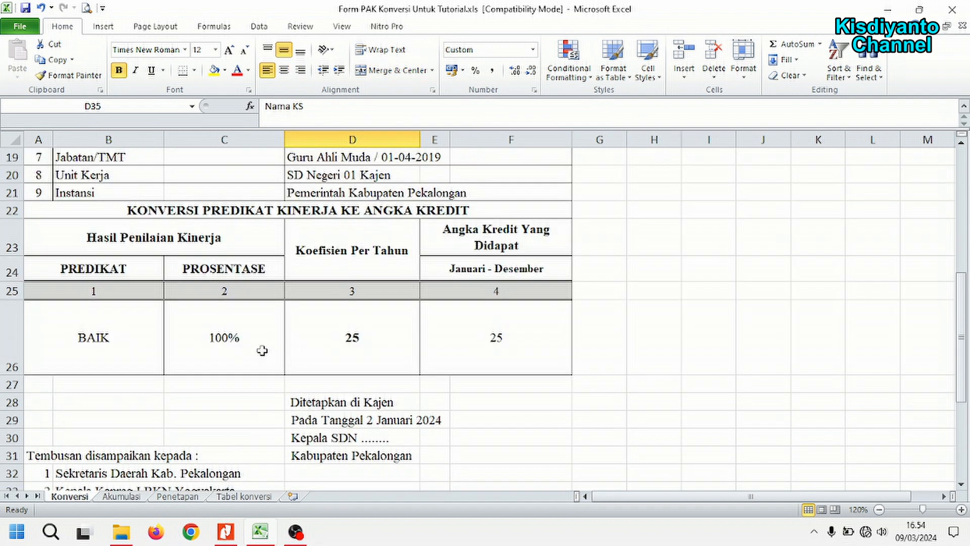
click(92, 340)
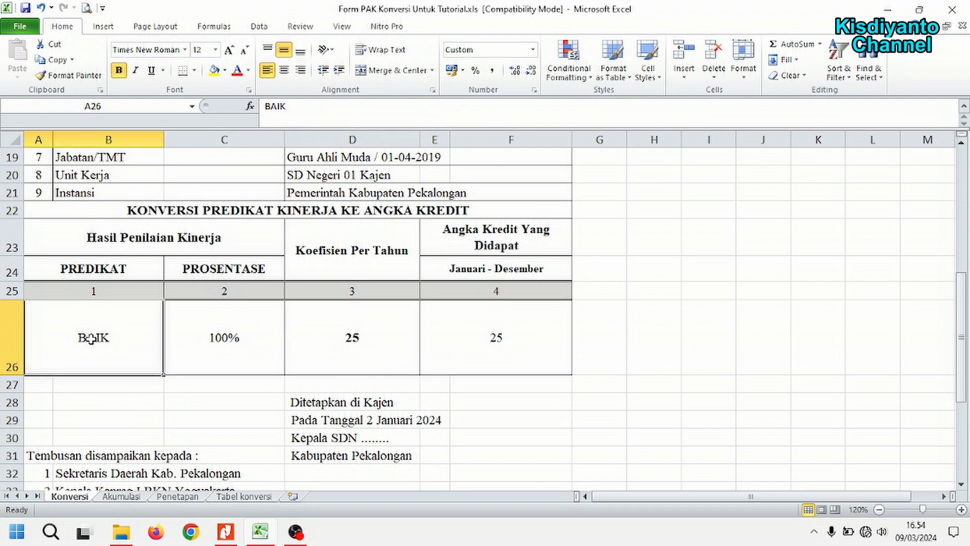
click(221, 338)
click(358, 335)
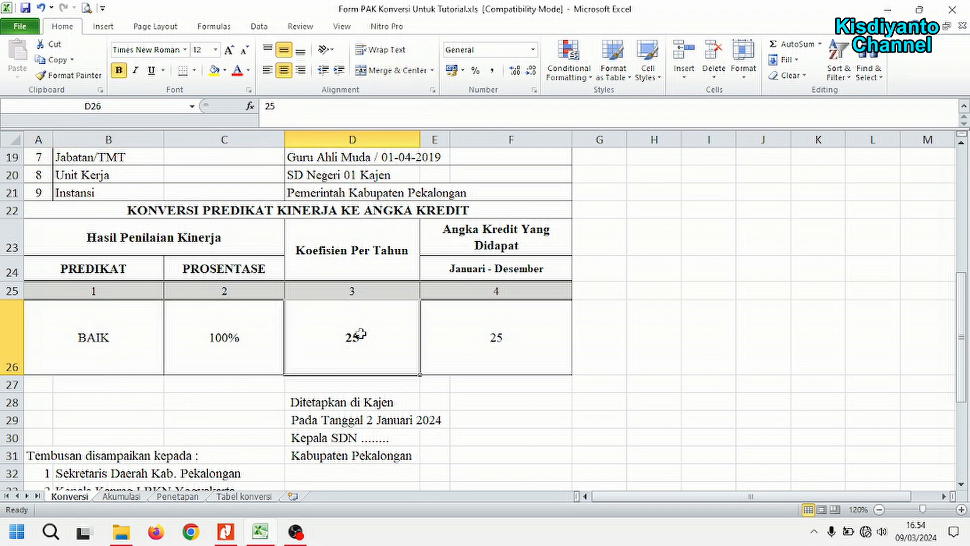
click(494, 334)
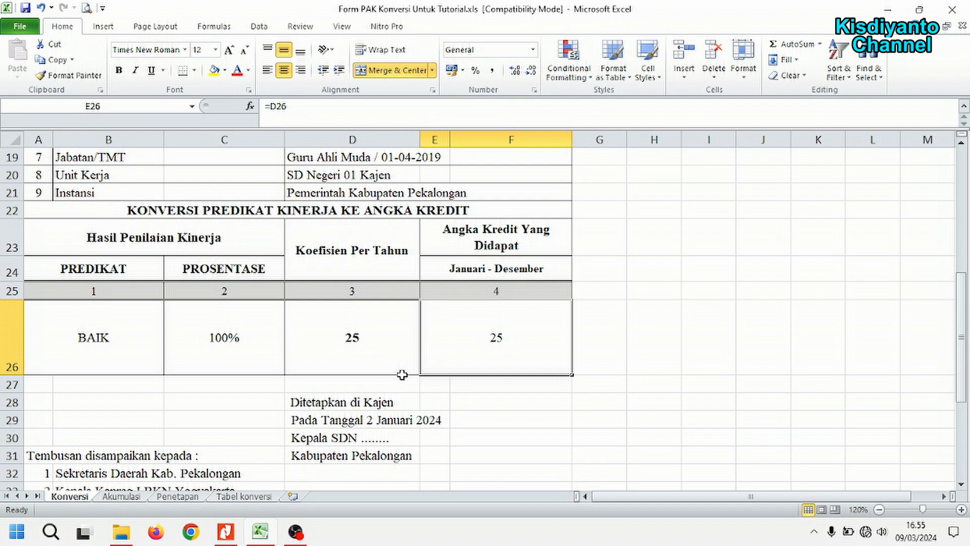
Return to the Akumulasi sheet and compare the 2023 row's predicate, percentage, coefficient and credit entries with the Konversi sheet.
click(126, 498)
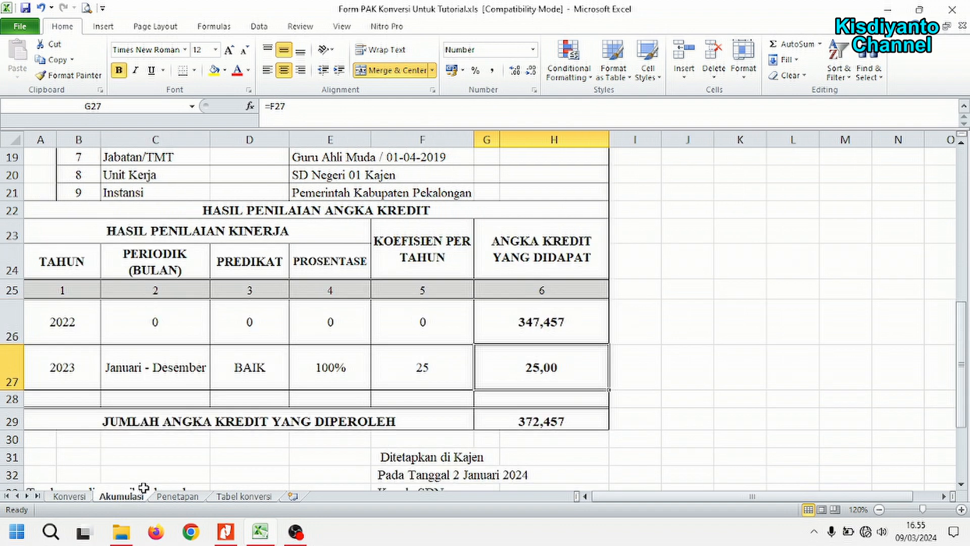
click(255, 370)
click(346, 371)
click(432, 368)
click(585, 367)
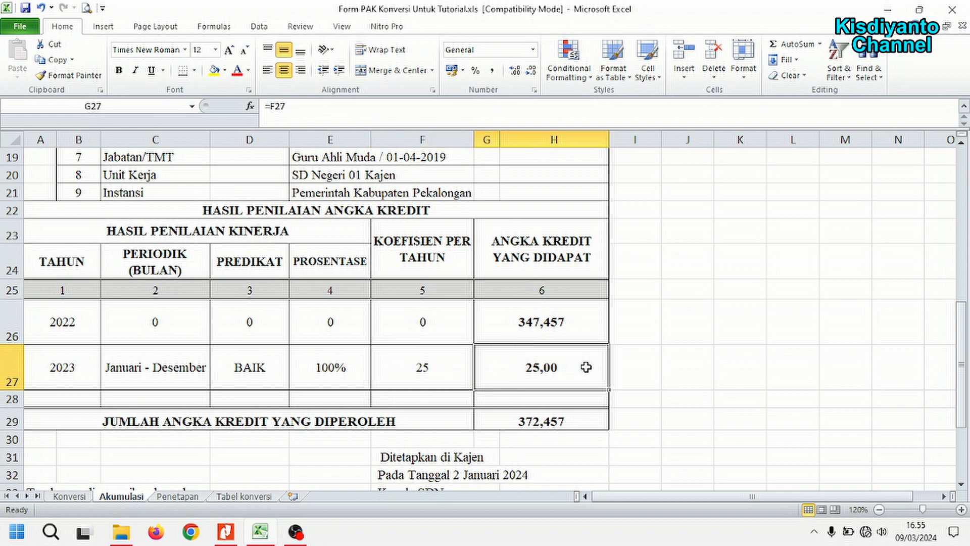
Examine the JUMLAH ANGKA KREDIT YANG DIPEROLEH formula and the 2022 and 2023 credit entries it adds.
click(564, 427)
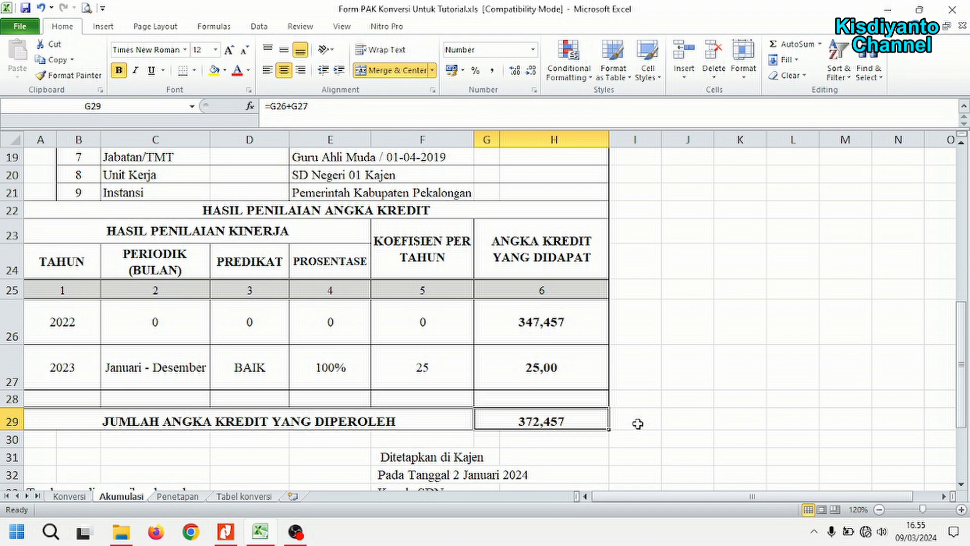
click(559, 319)
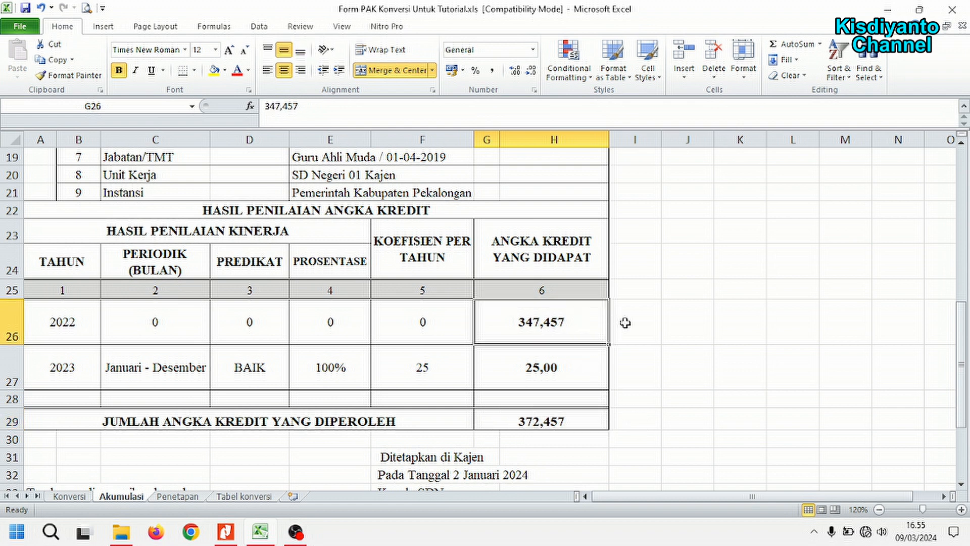
click(552, 373)
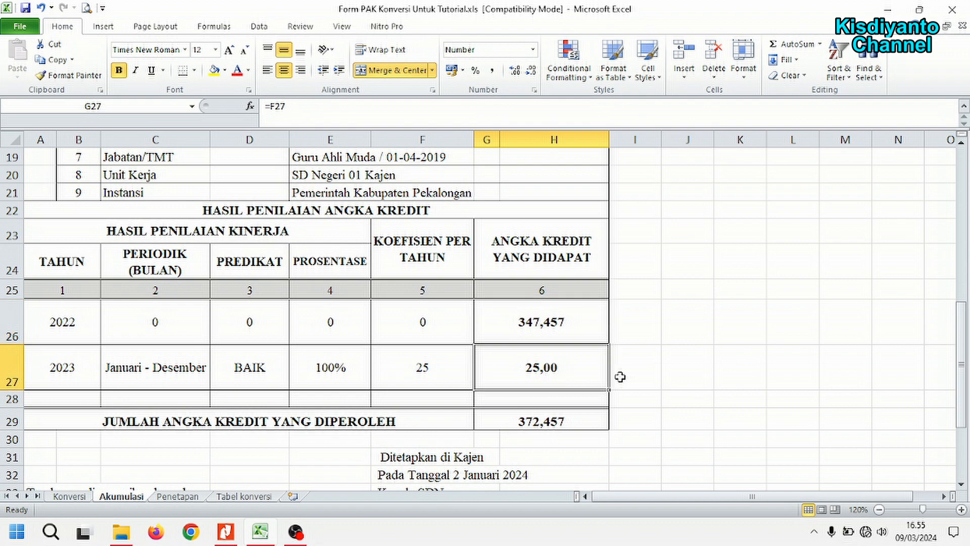
click(551, 424)
Review the place, date and school head's name lines in the Akumulasi sheet's signature block.
scroll(656, 421, down, 3)
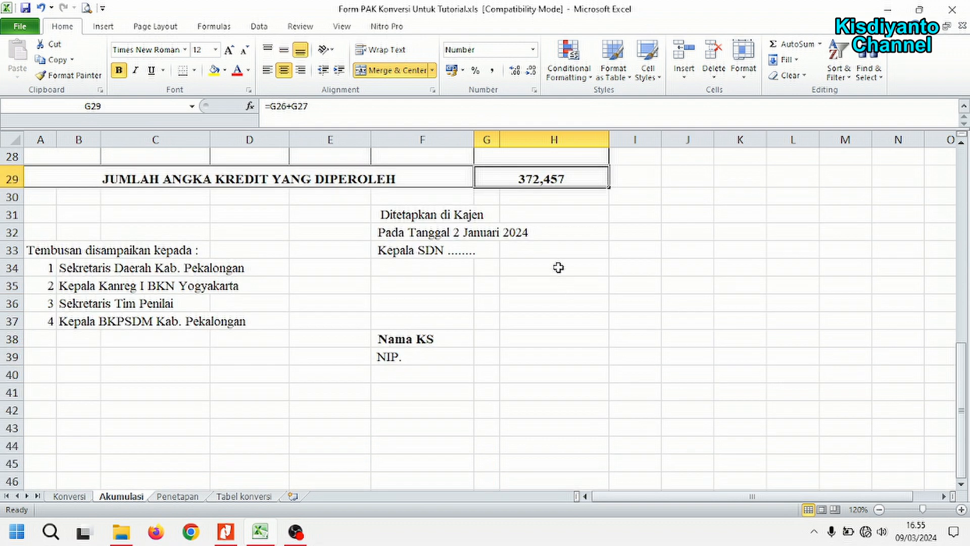
click(554, 215)
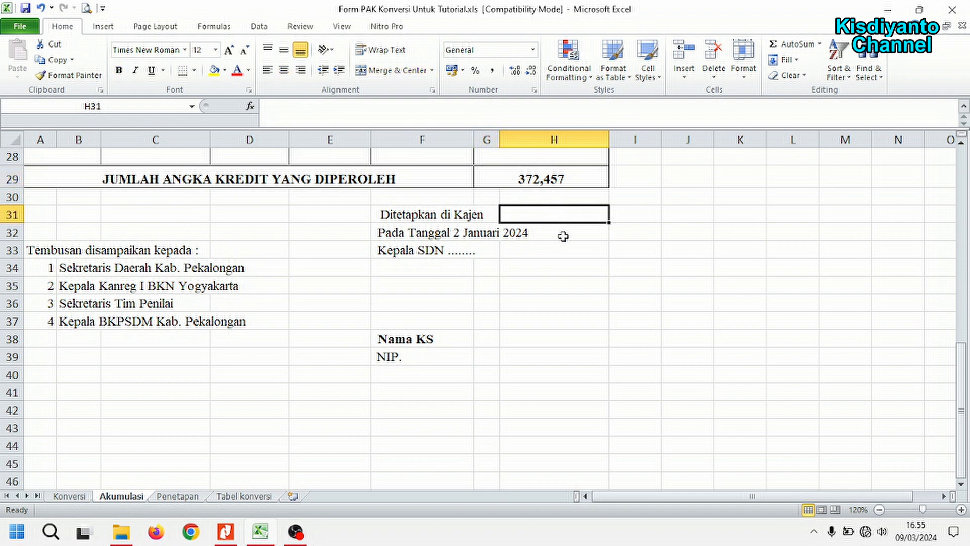
click(563, 236)
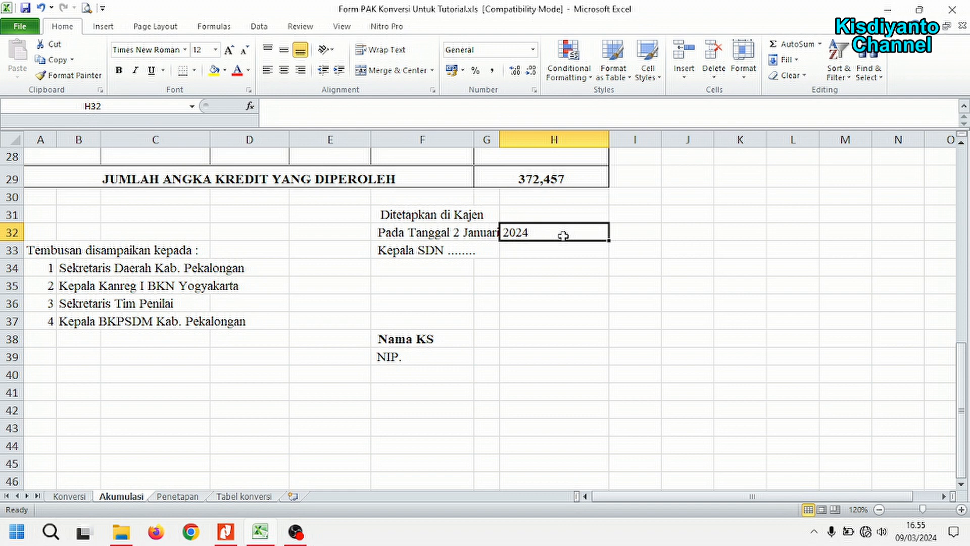
click(514, 340)
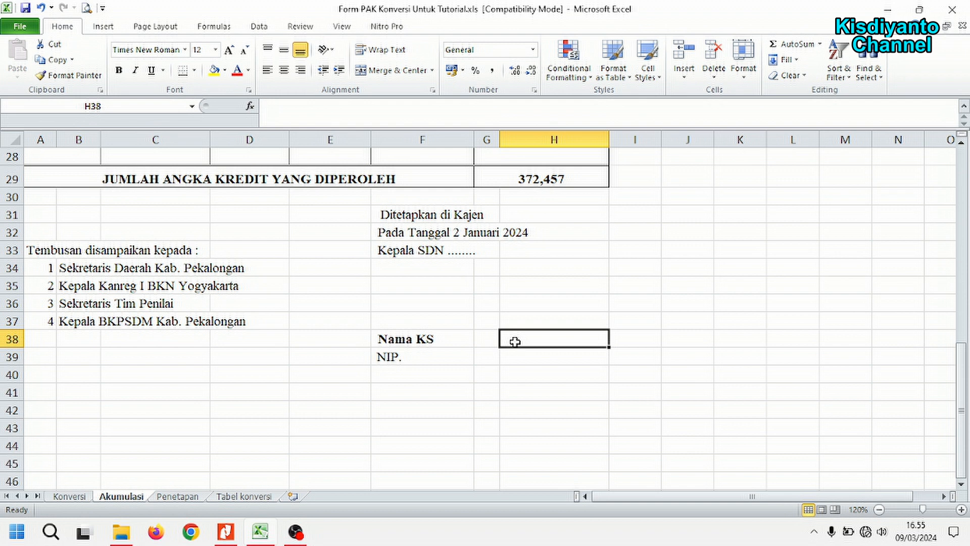
Review the letterhead, NOMOR, Masa Penilaian and KETERANGAN PERORANGAN entries on the Penetapan sheet.
click(178, 496)
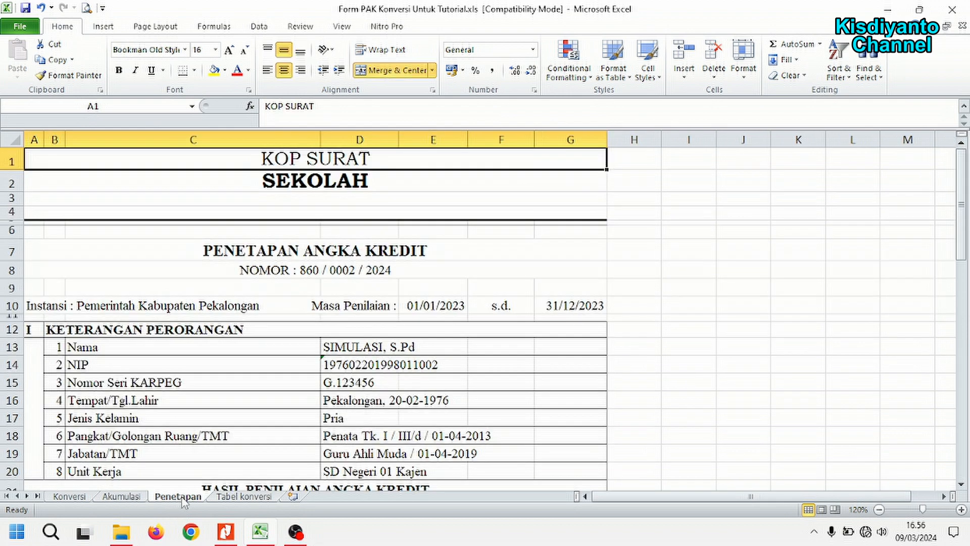
click(646, 158)
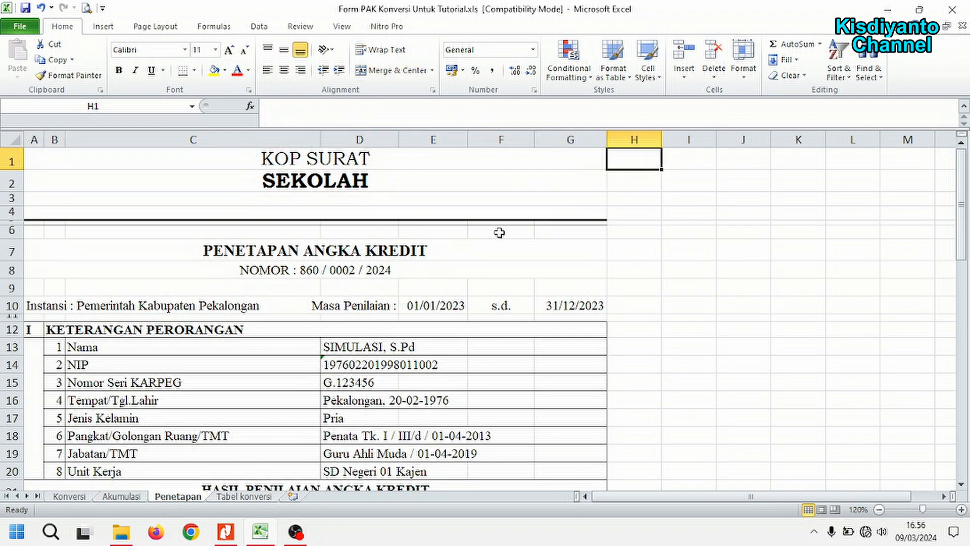
click(299, 272)
click(355, 310)
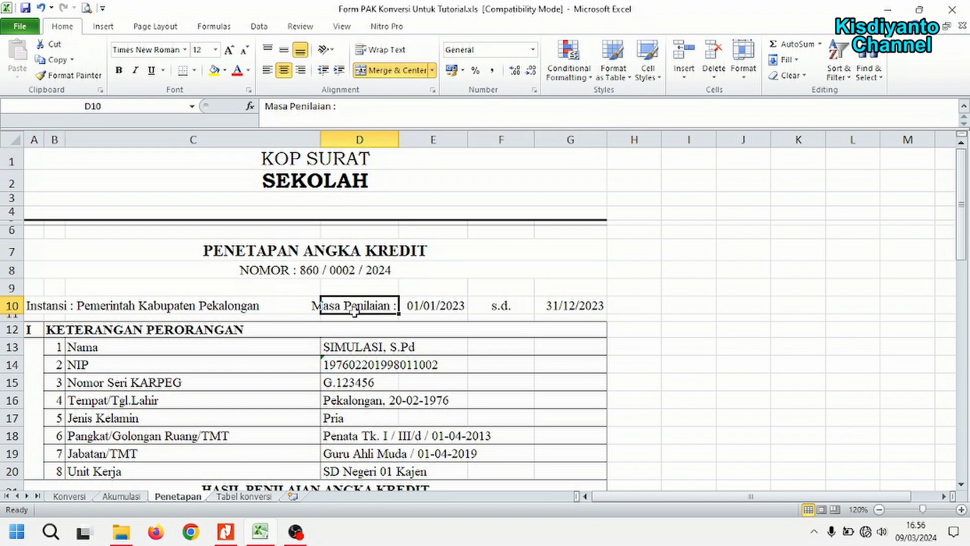
scroll(355, 316, down, 2)
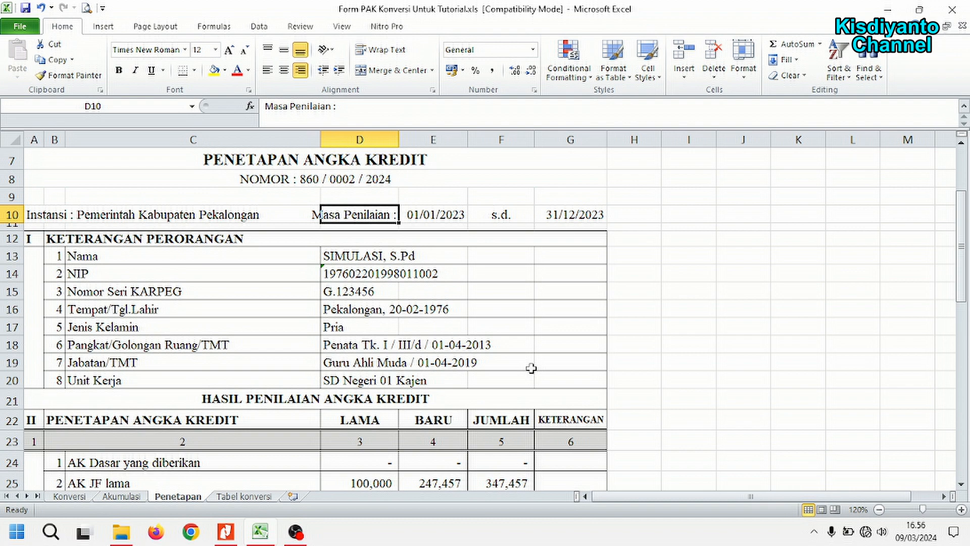
Examine the PENETAPAN ANGKA KREDIT section on the Penetapan sheet, particularly the AK JF lama and AK Konversi rows.
scroll(531, 368, down, 3)
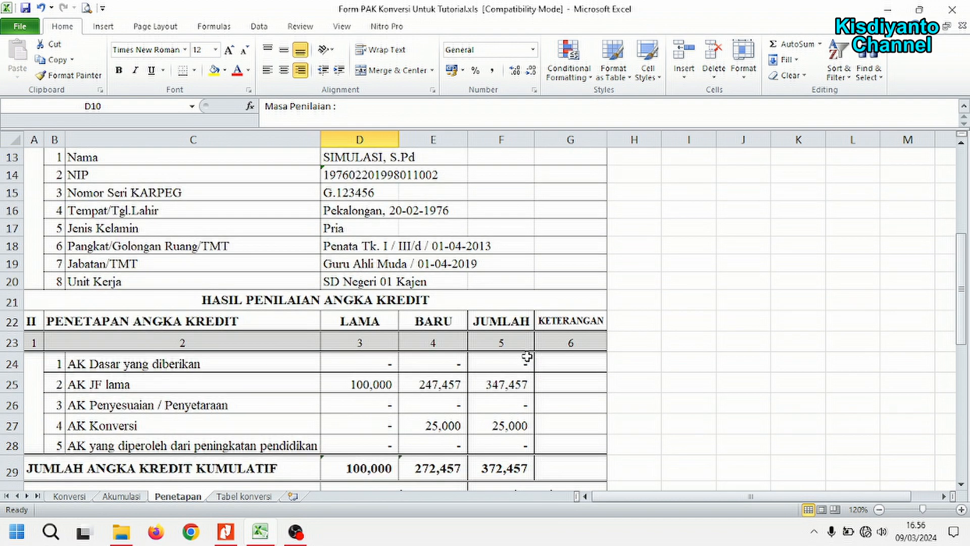
scroll(527, 356, down, 1)
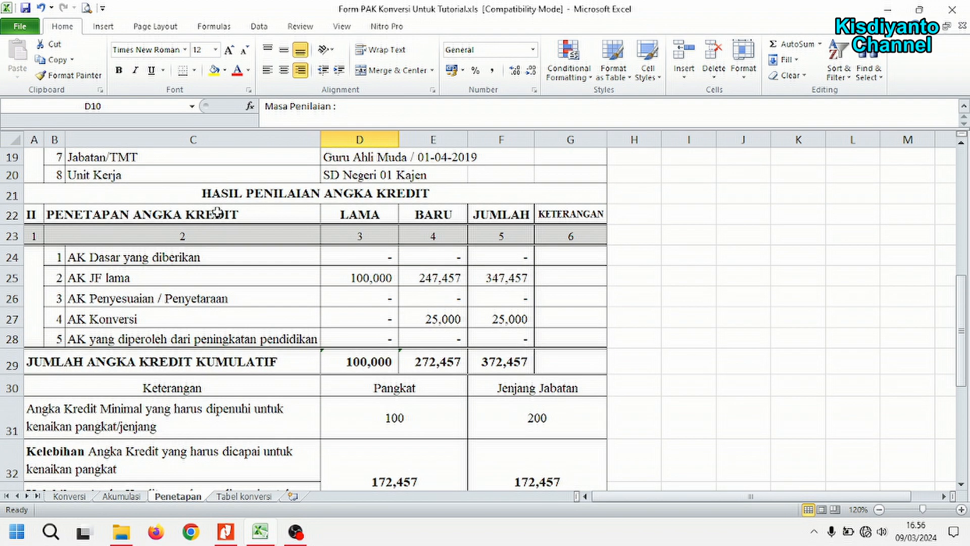
click(108, 213)
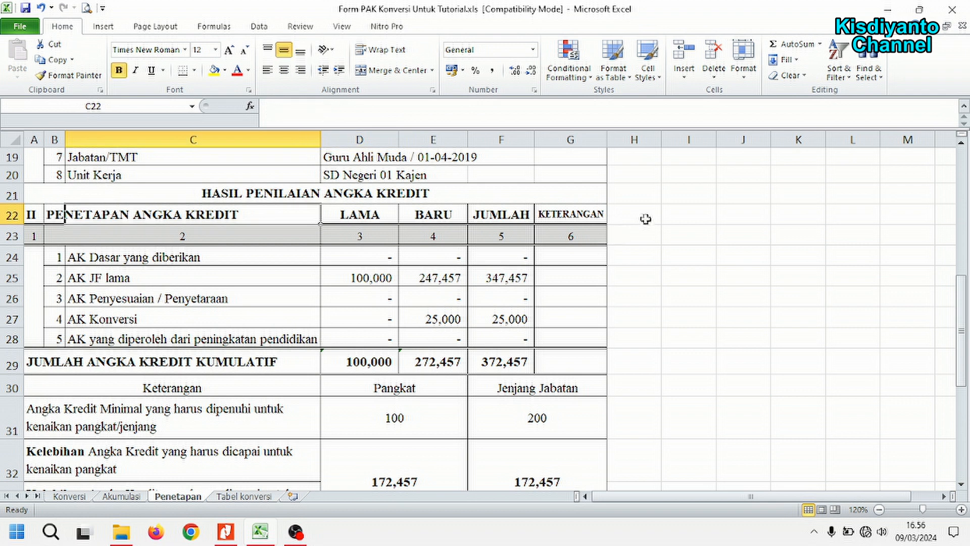
key(Left)
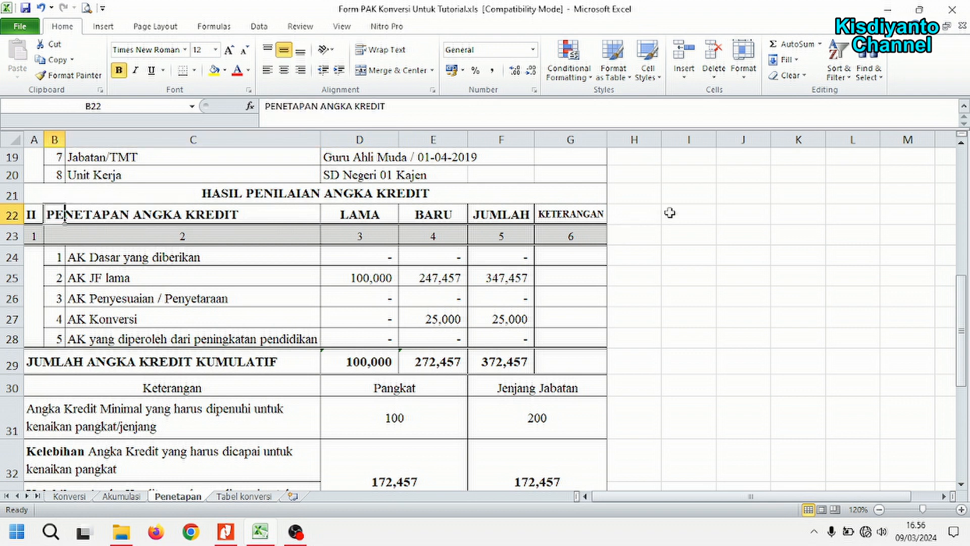
click(90, 279)
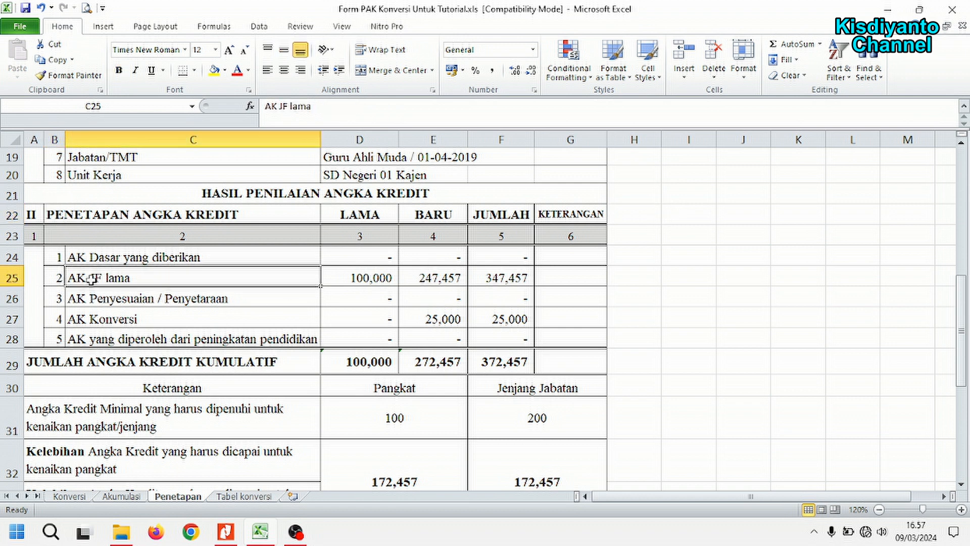
click(108, 323)
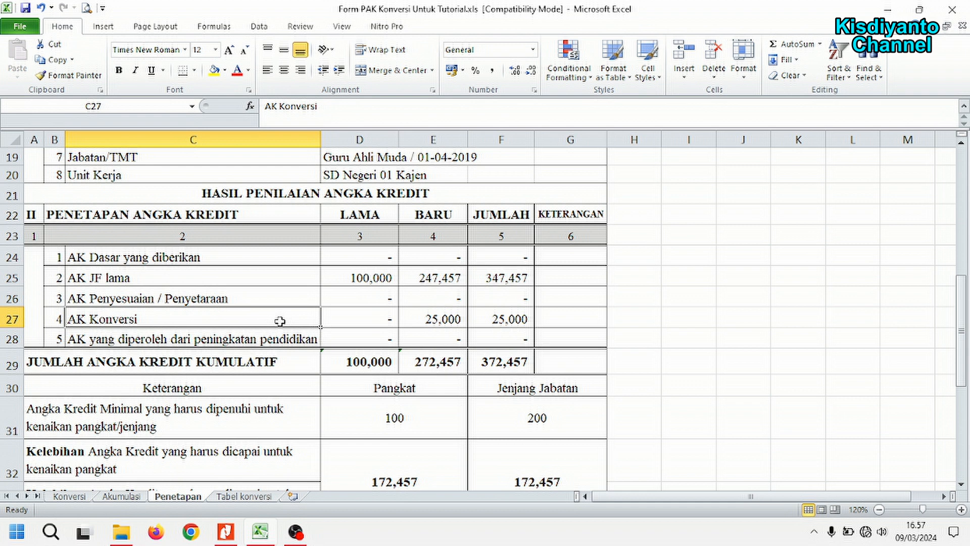
click(251, 272)
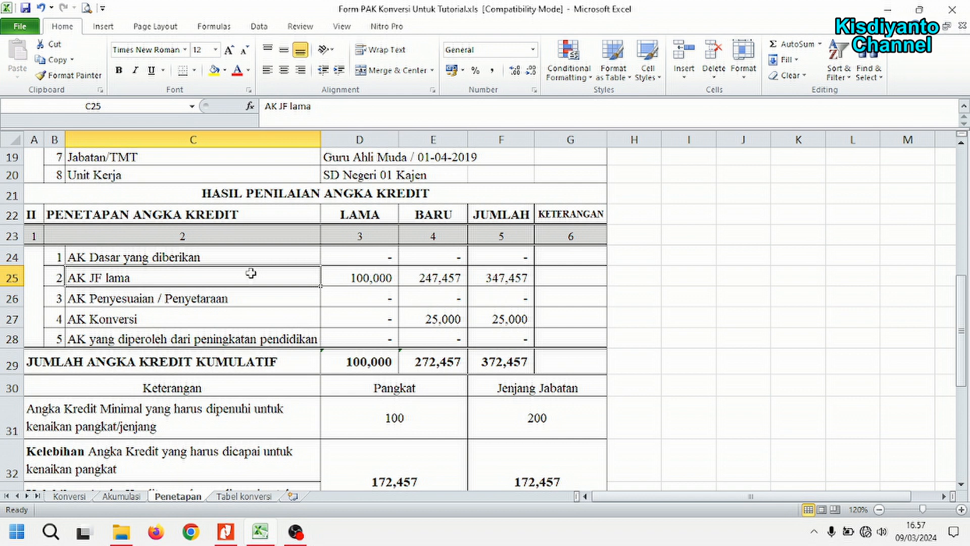
Compare the AK JF lama row's LAMA, BARU and JUMLAH entries with TOTAL ANGKA KREDIT in the Contoh PAK Integrasi PDF in Nitro Pro.
click(368, 277)
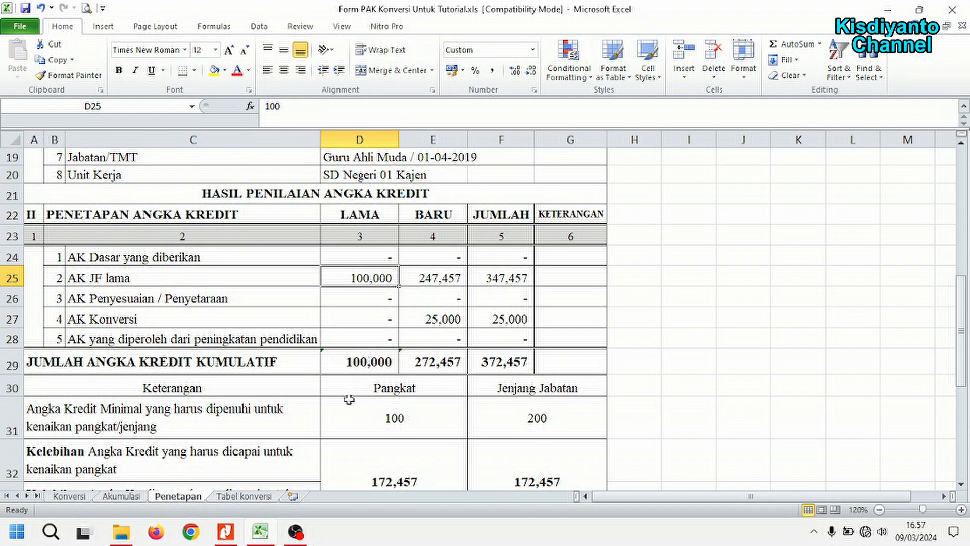
click(225, 535)
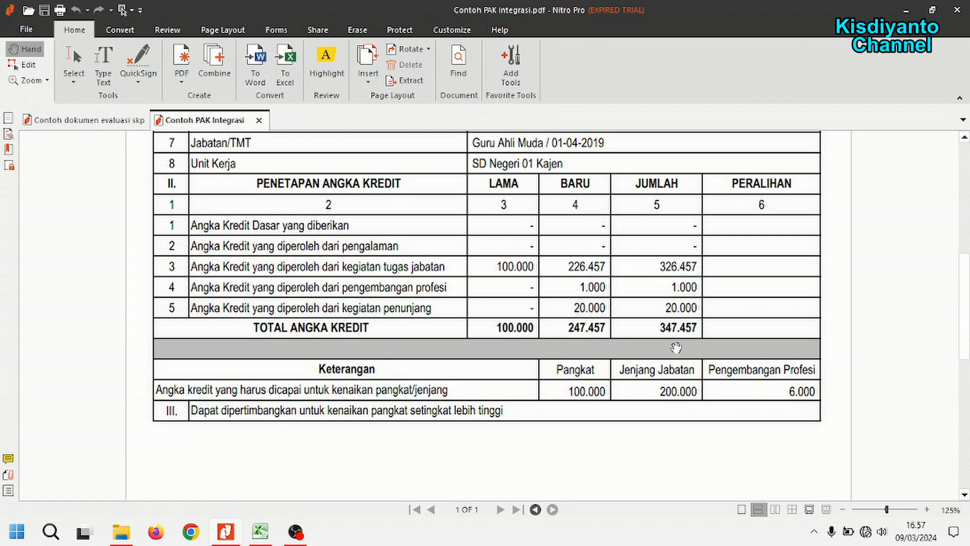
click(258, 533)
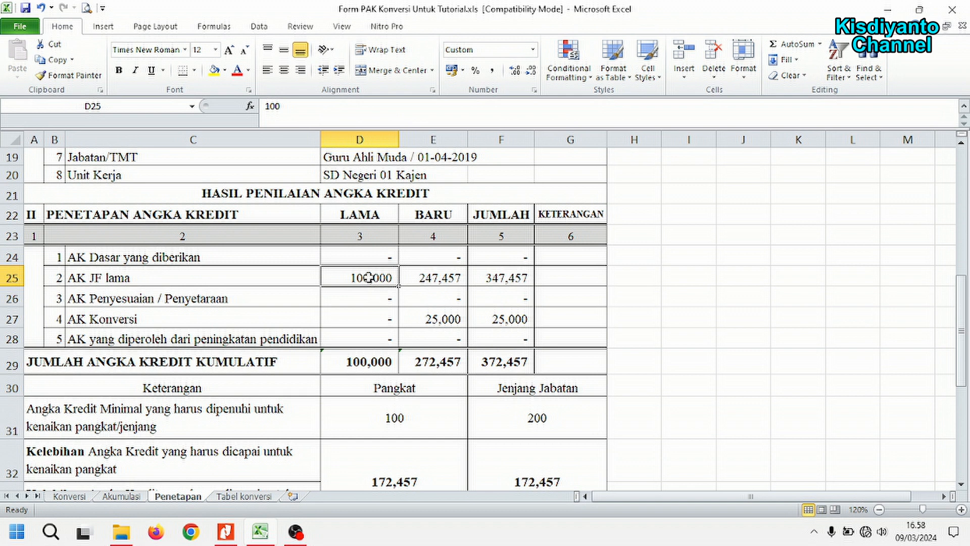
click(441, 277)
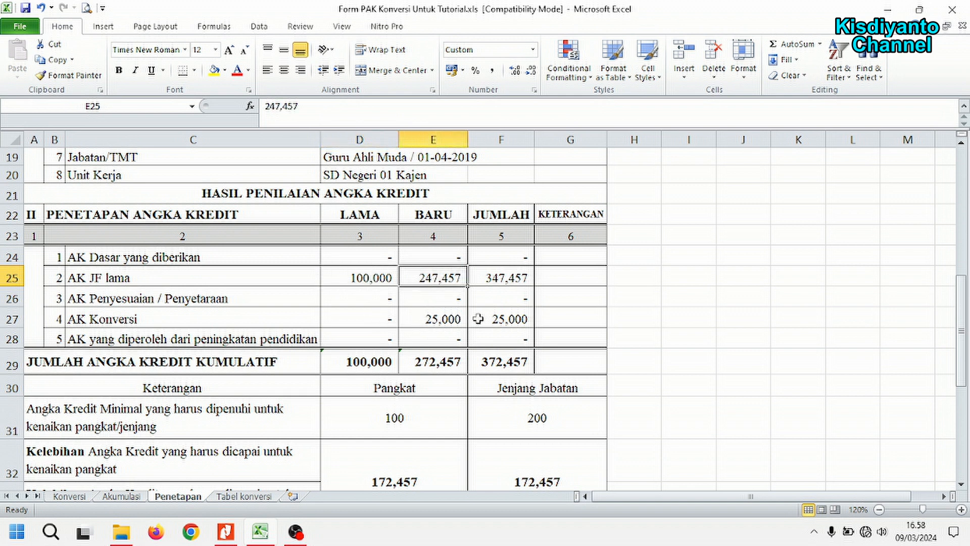
click(504, 279)
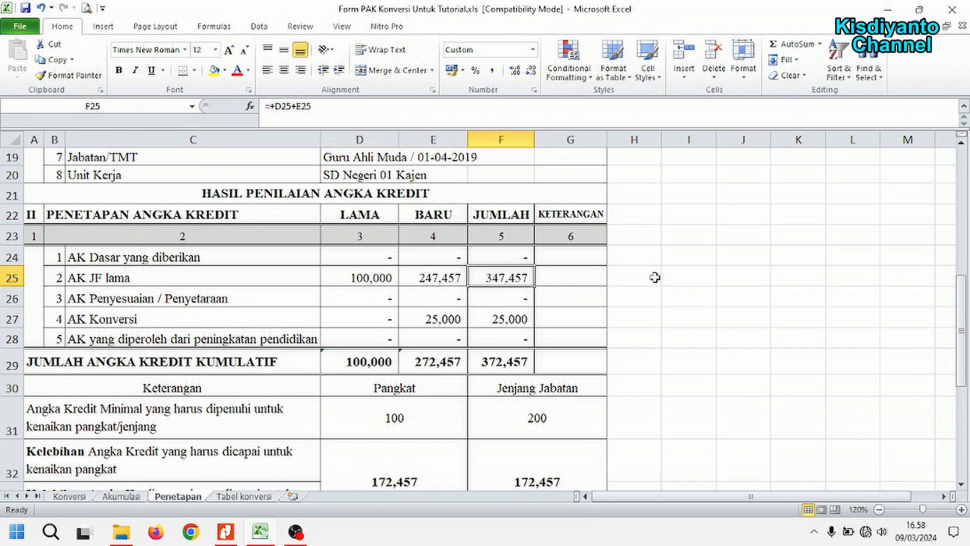
Compare the AK Konversi row's BARU and JUMLAH entries with Koefisien Per Tahun and Angka Kredit Yang Didapat on the Konversi sheet.
click(185, 321)
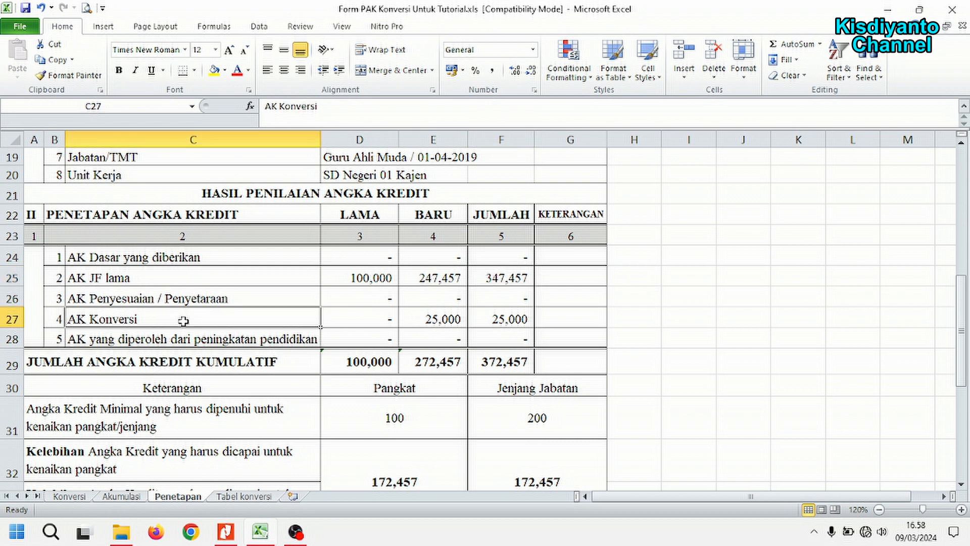
click(444, 313)
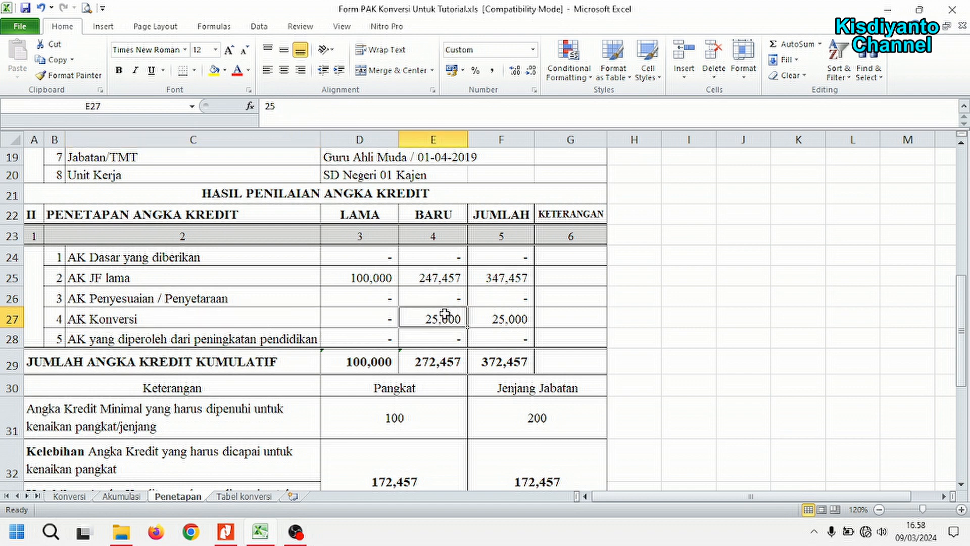
click(517, 319)
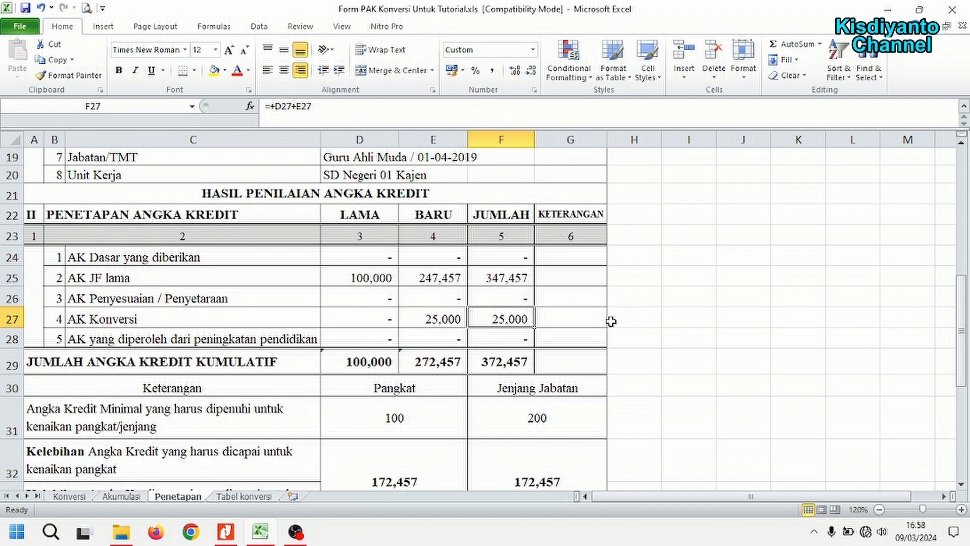
click(69, 496)
click(351, 348)
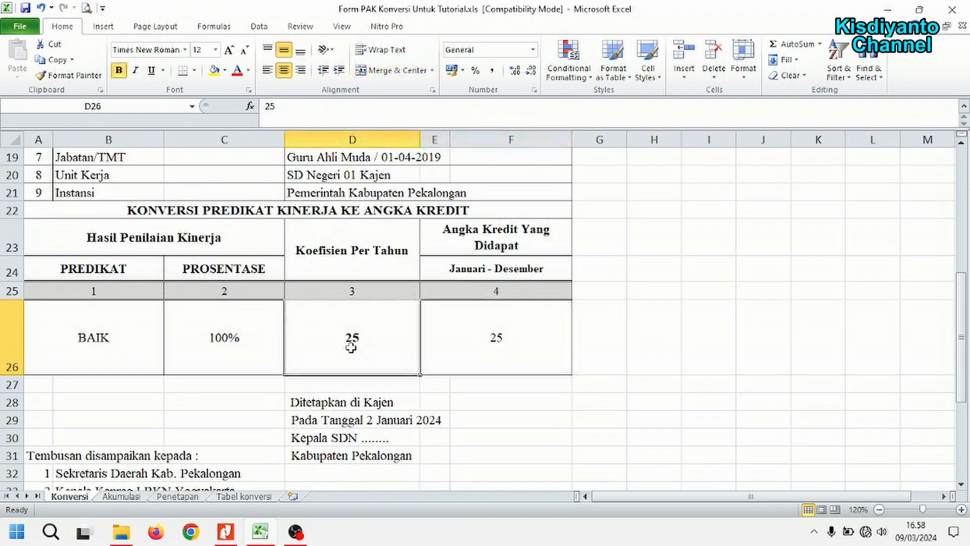
click(515, 337)
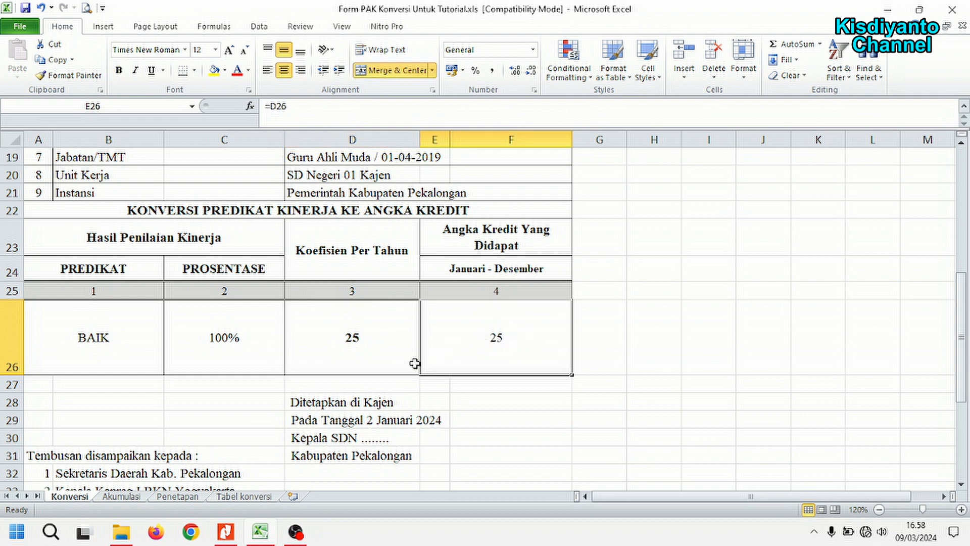
click(184, 499)
click(428, 320)
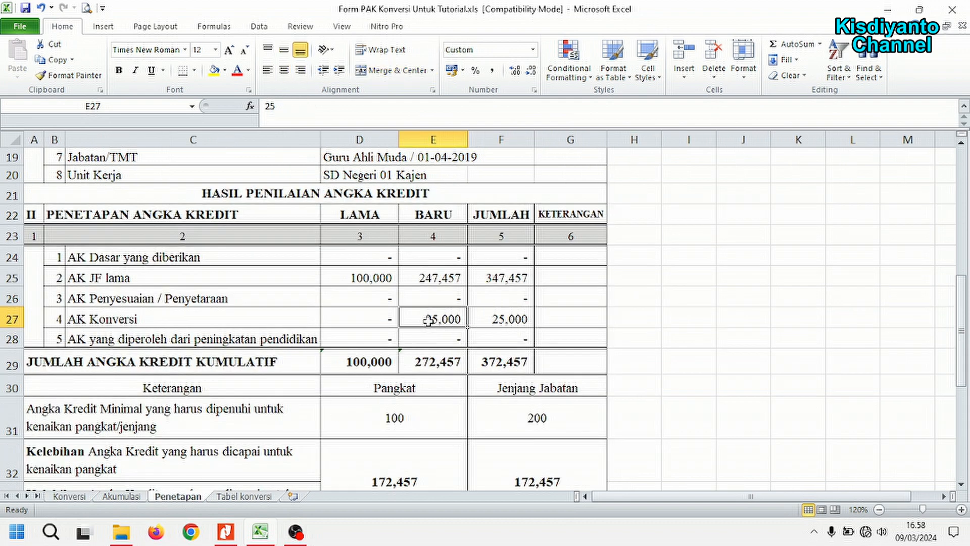
click(509, 318)
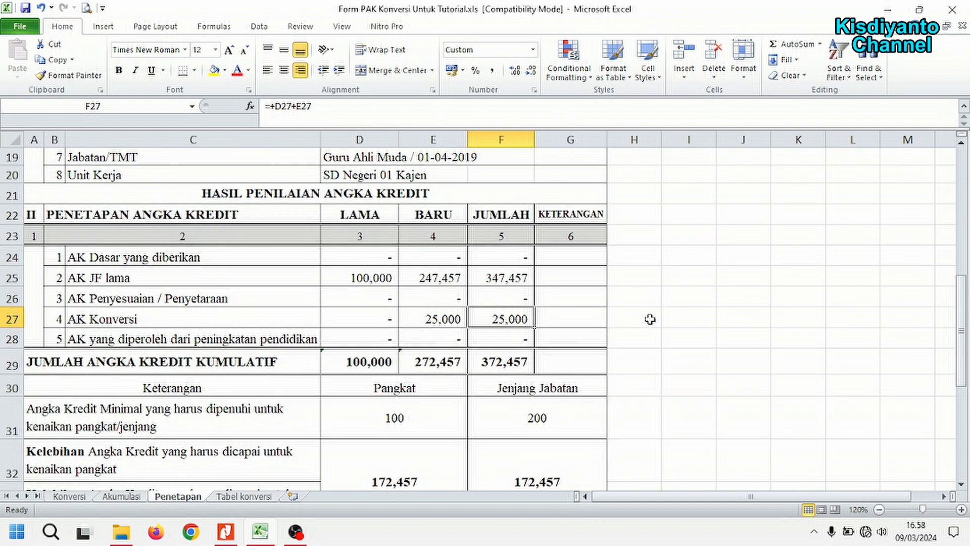
Compare the Angka Kredit Minimal entries for Pangkat and Jenjang Jabatan with the Keterangan table in the Contoh PAK Integrasi PDF in Nitro Pro.
click(425, 386)
scroll(426, 386, down, 2)
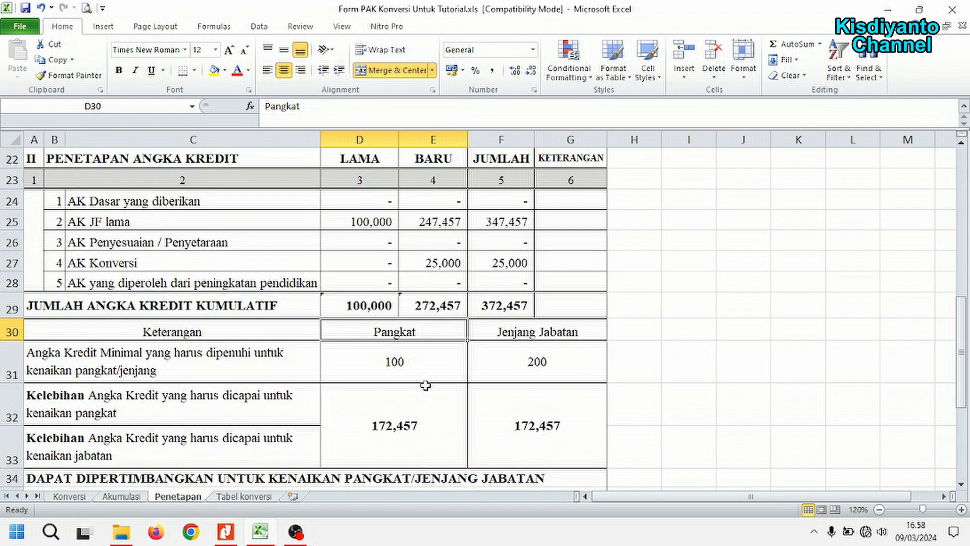
click(416, 304)
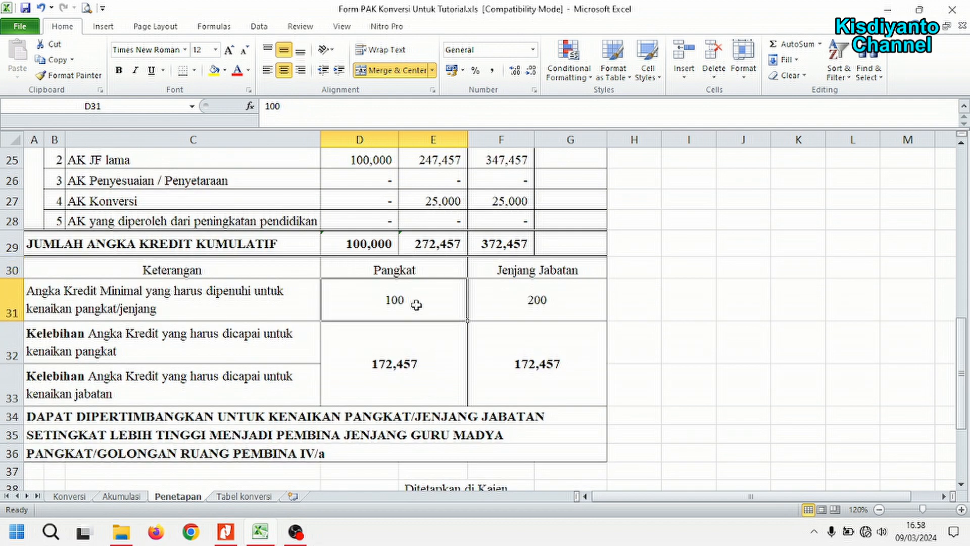
click(534, 303)
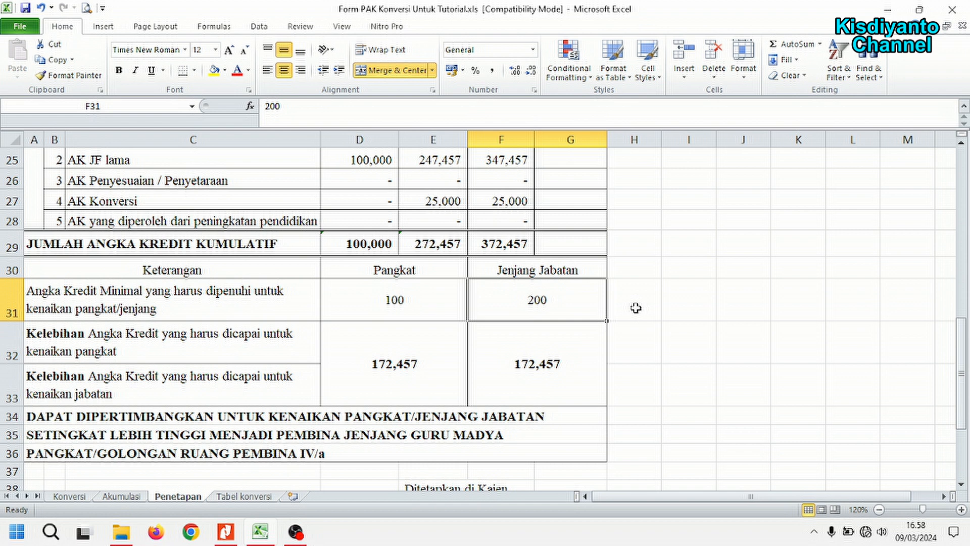
click(226, 533)
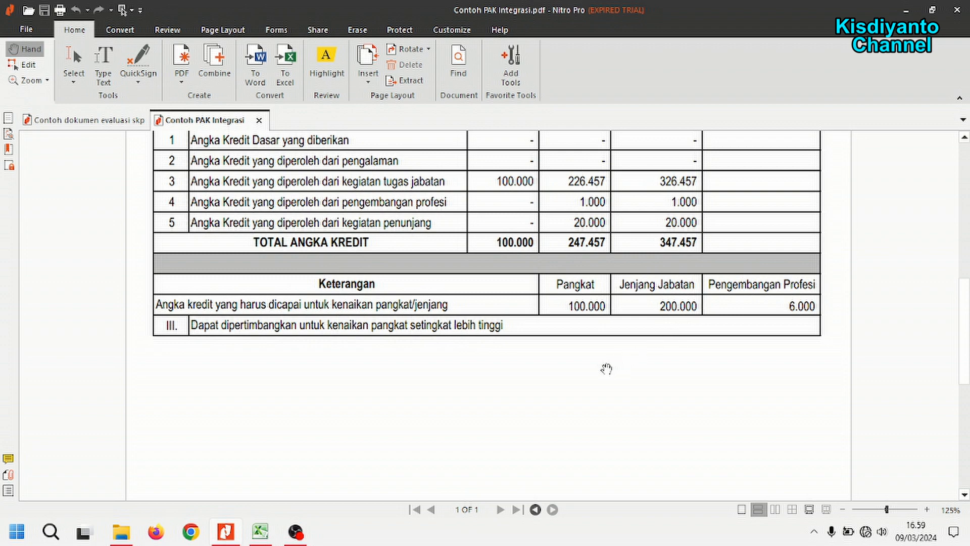
click(260, 531)
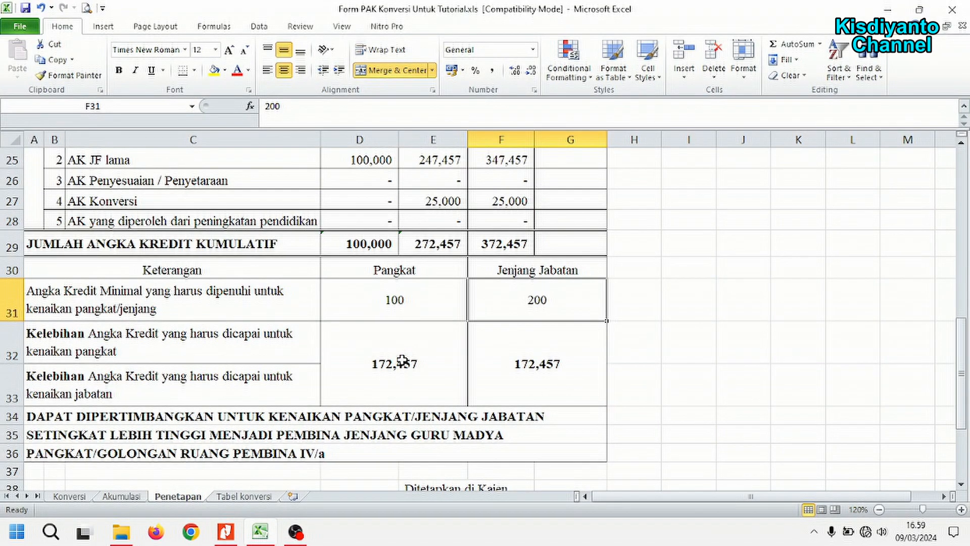
click(403, 310)
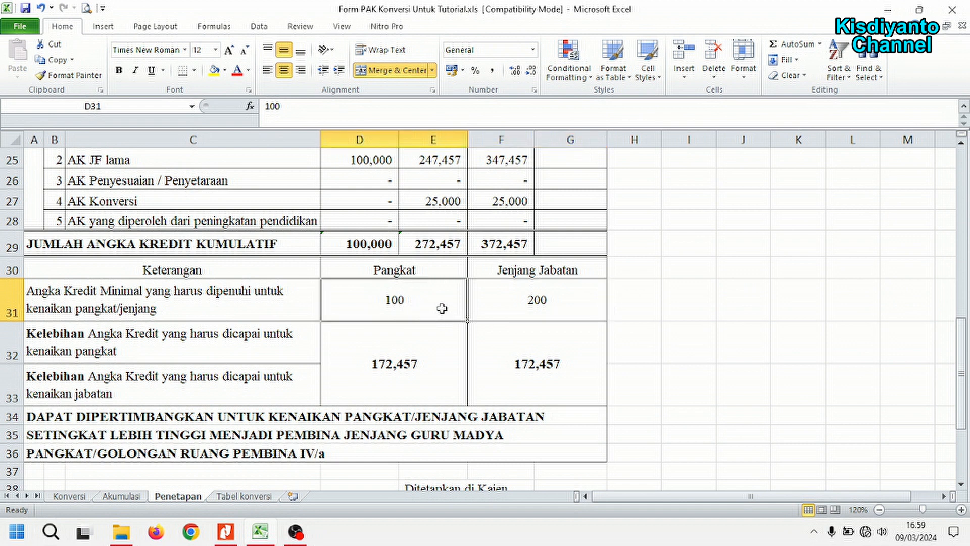
click(573, 302)
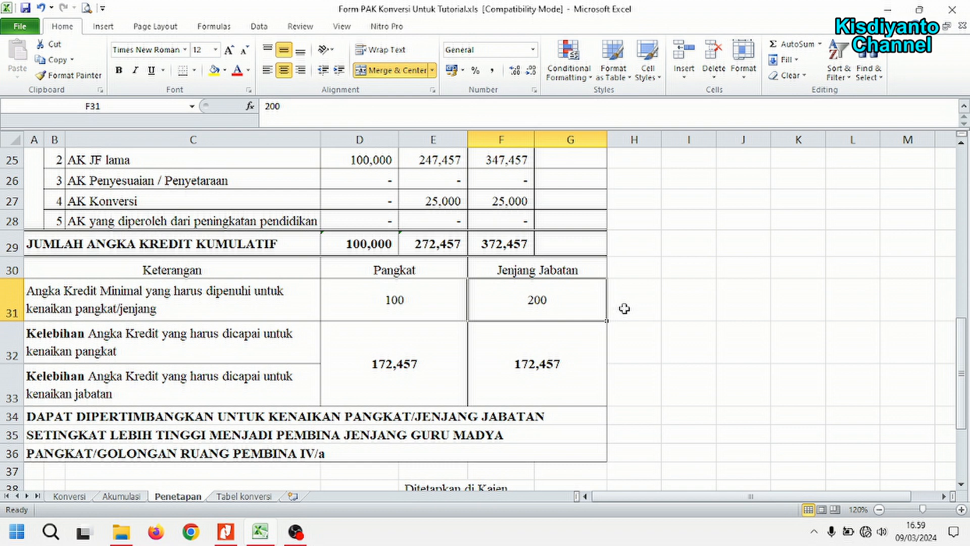
Examine how the Kelebihan values for Pangkat and Jenjang Jabatan are calculated from JUMLAH ANGKA KREDIT KUMULATIF and Angka Kredit Minimal.
click(437, 356)
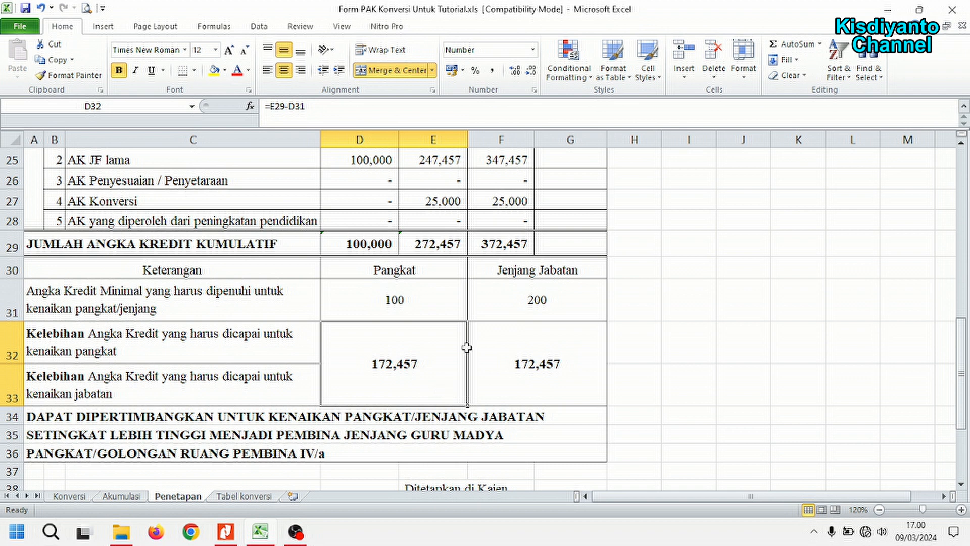
click(449, 244)
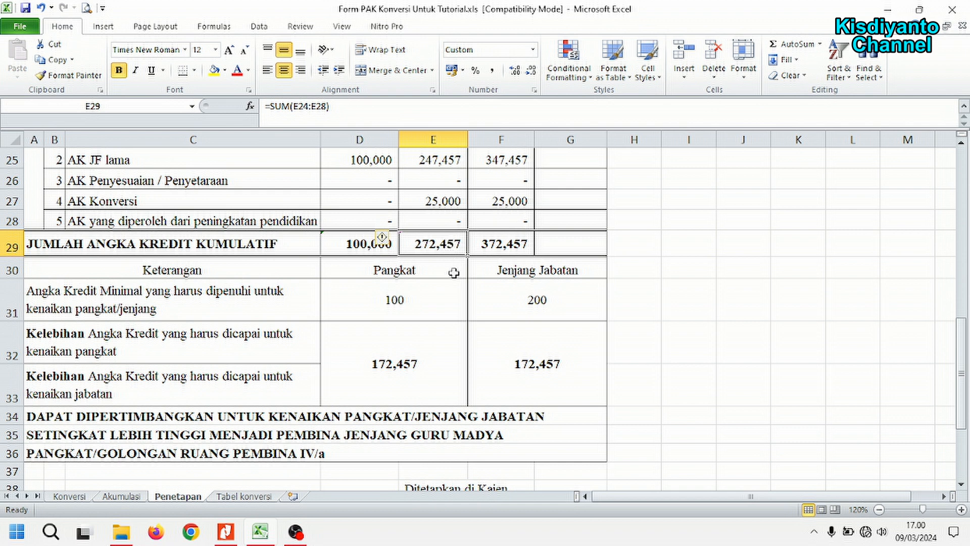
click(436, 311)
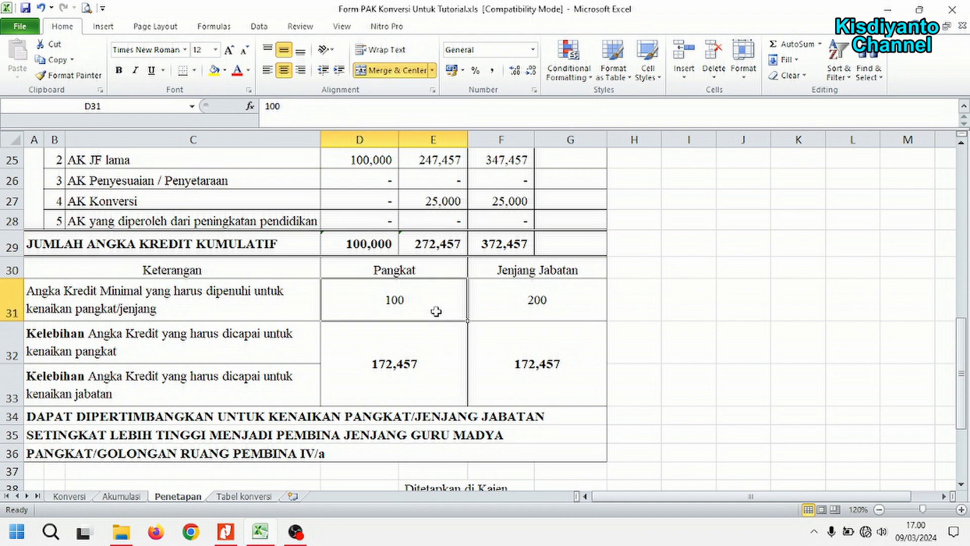
click(445, 377)
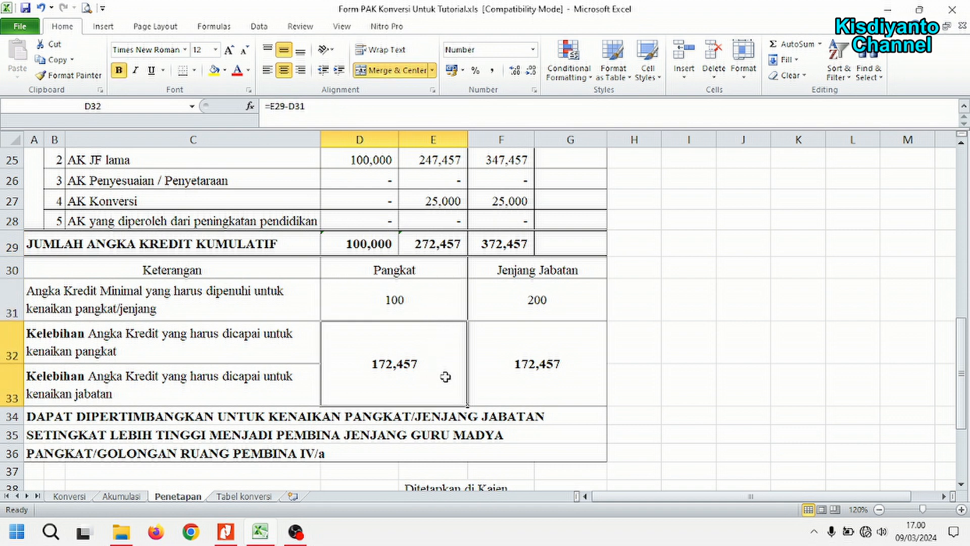
click(599, 361)
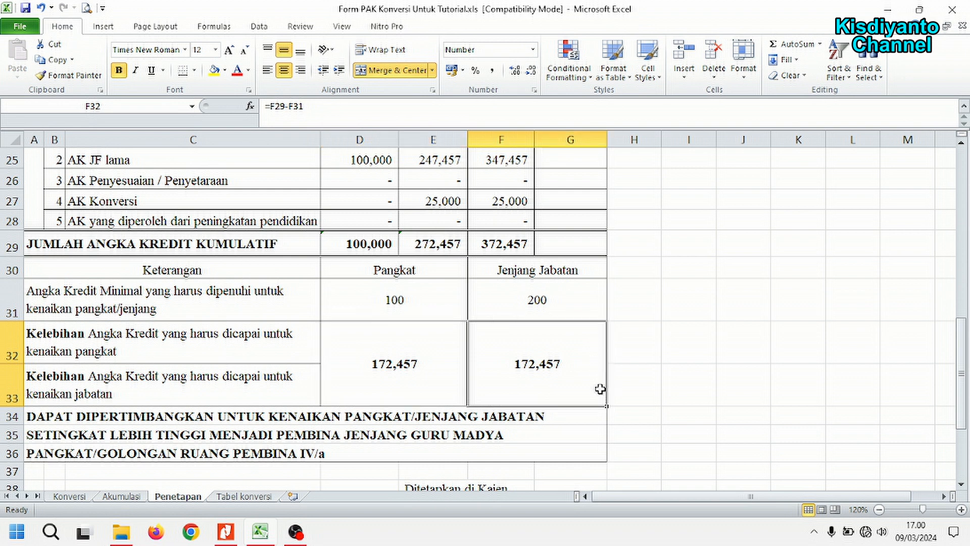
click(513, 243)
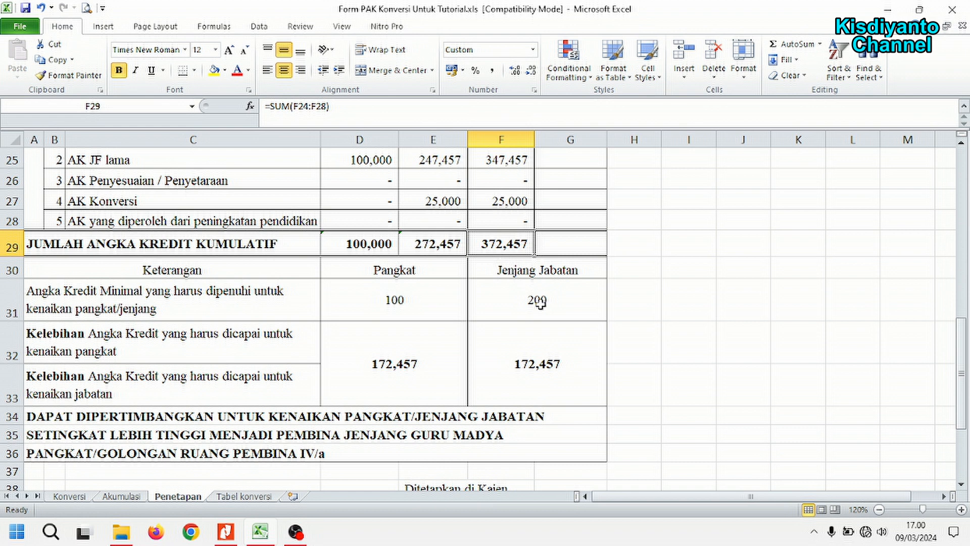
click(568, 302)
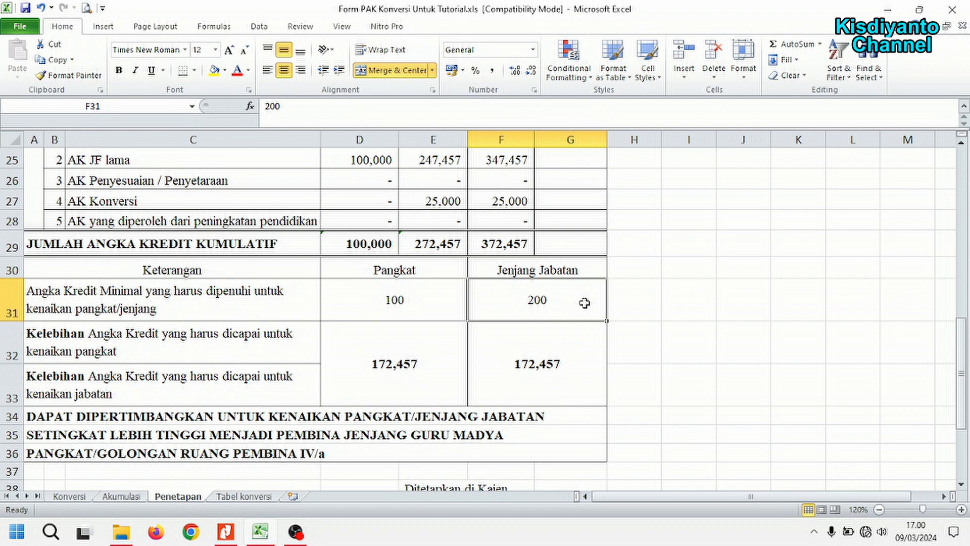
click(583, 377)
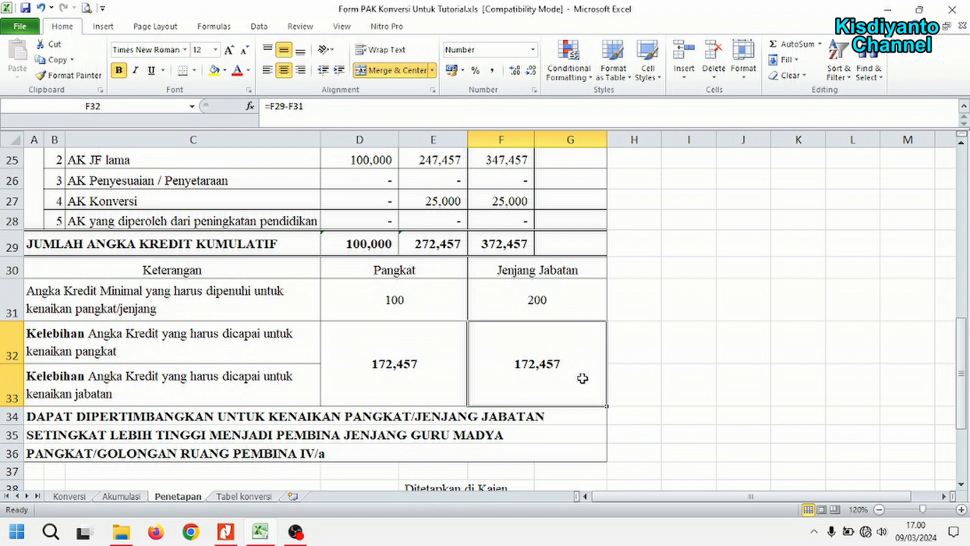
click(439, 361)
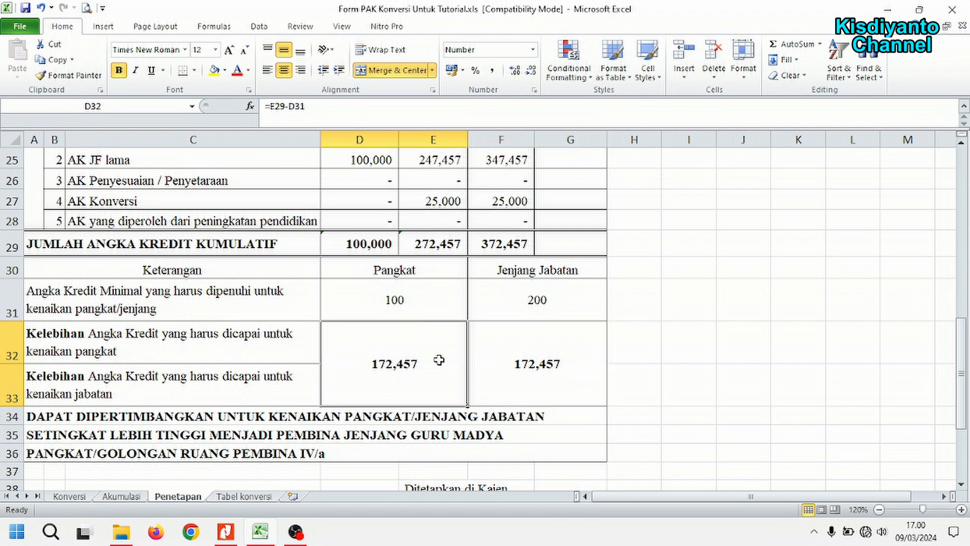
click(524, 349)
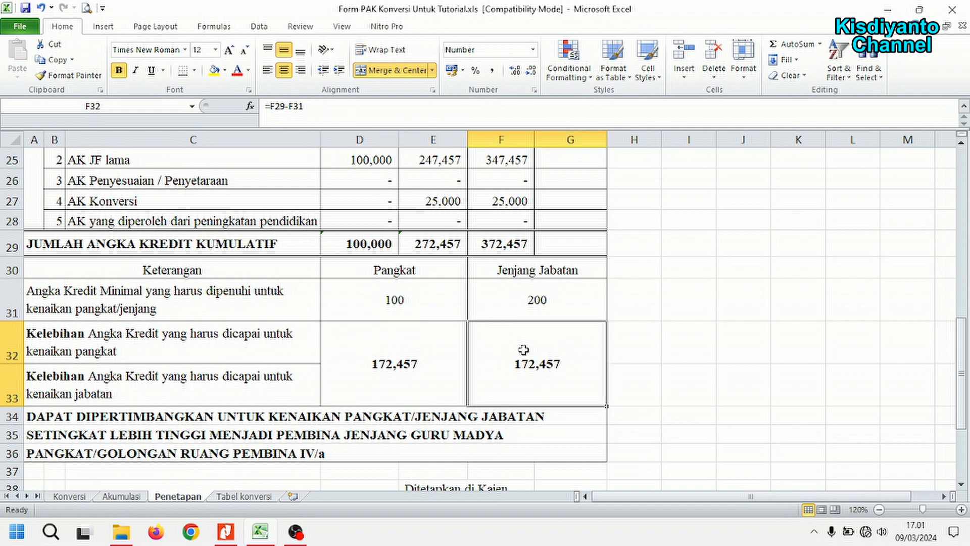
Check the Kelebihan wording in the kenaikan pangkat and kenaikan jabatan rows against the calculated Pangkat and Jenjang Jabatan values.
click(117, 336)
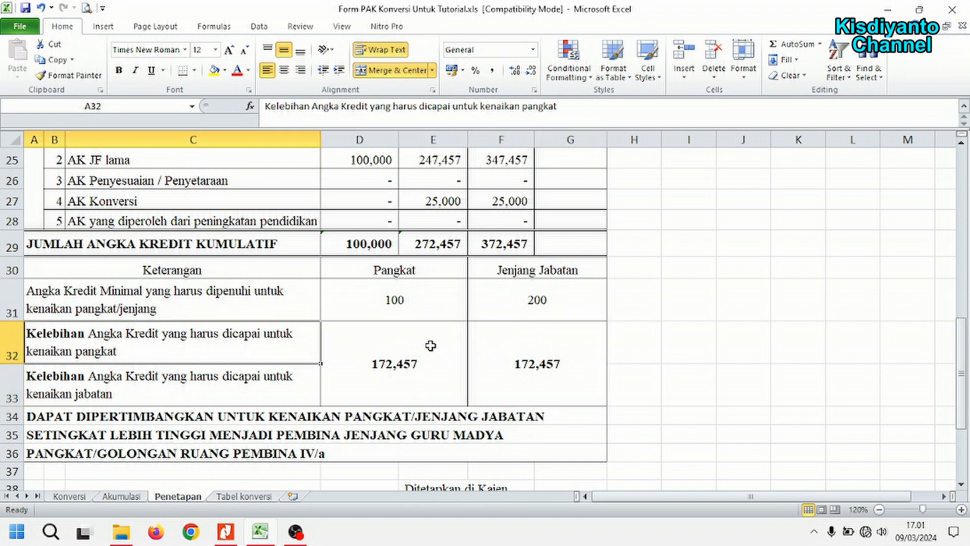
click(443, 370)
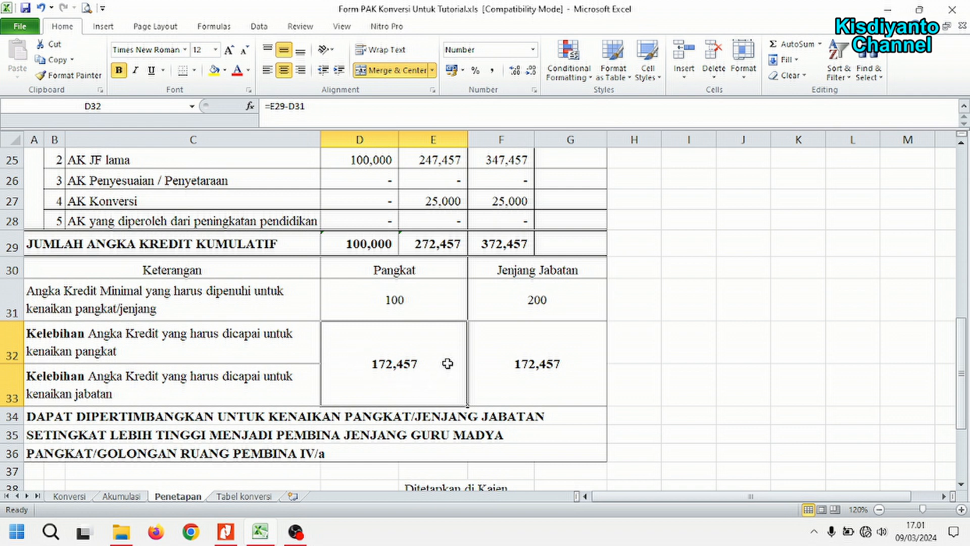
click(109, 337)
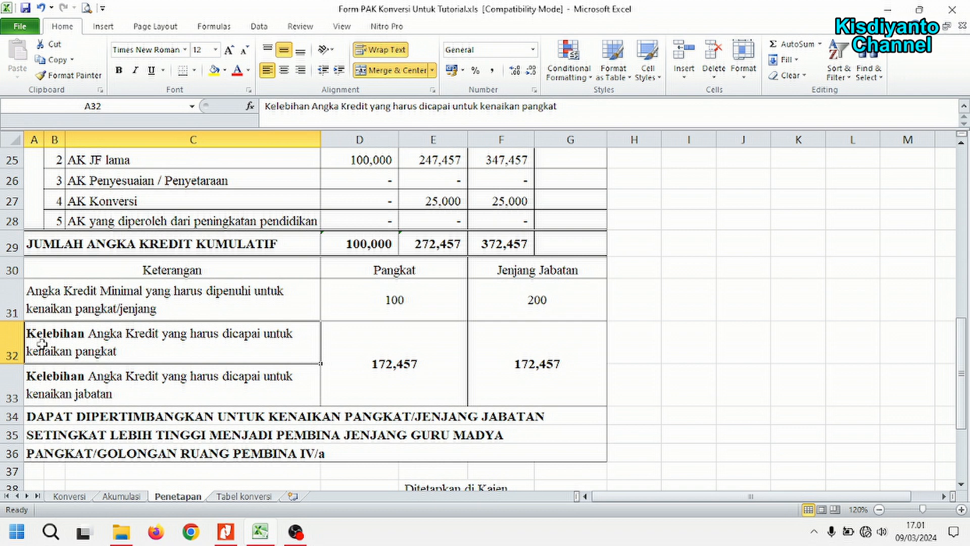
click(426, 373)
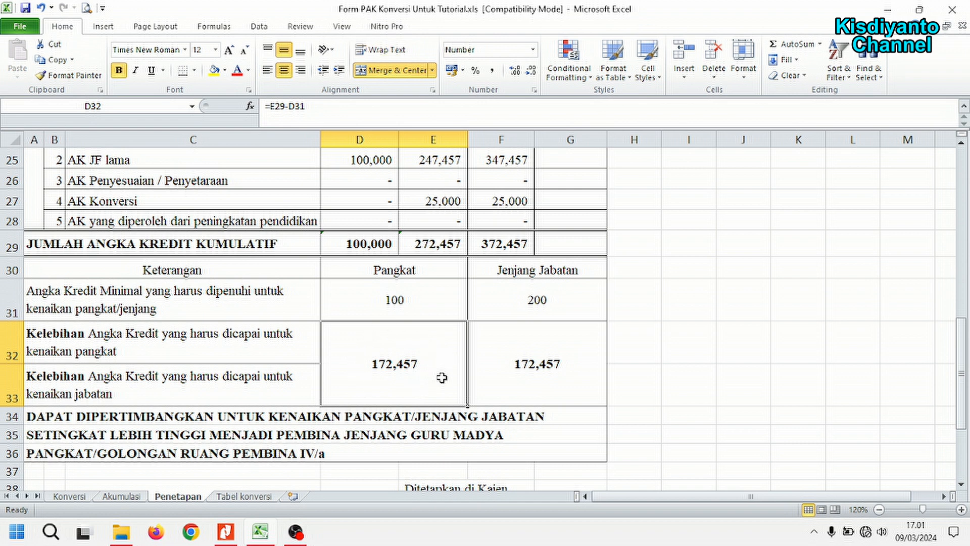
click(89, 346)
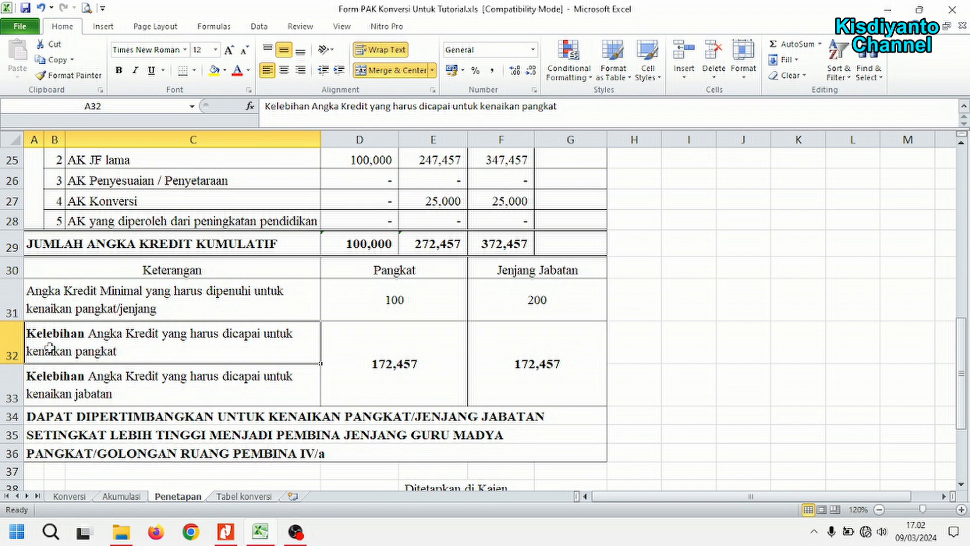
click(152, 395)
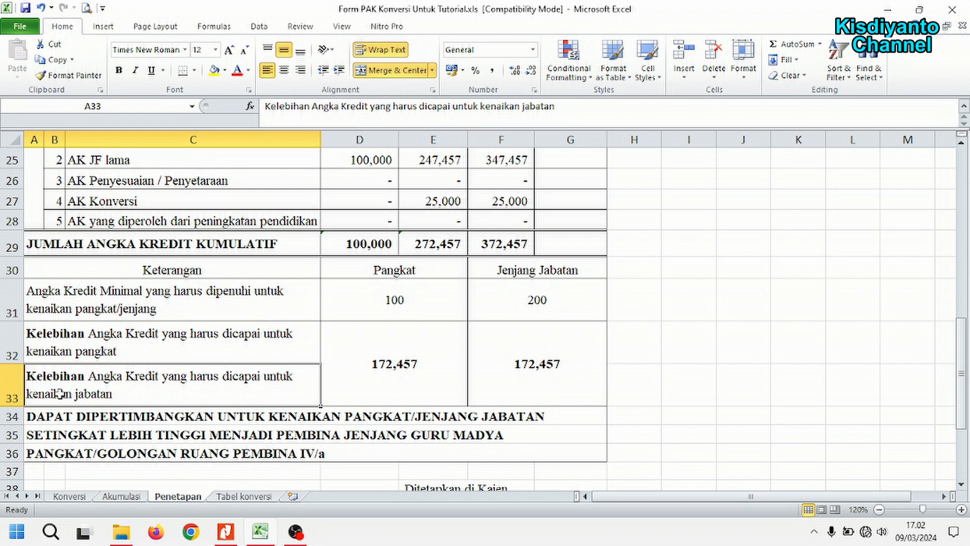
click(584, 349)
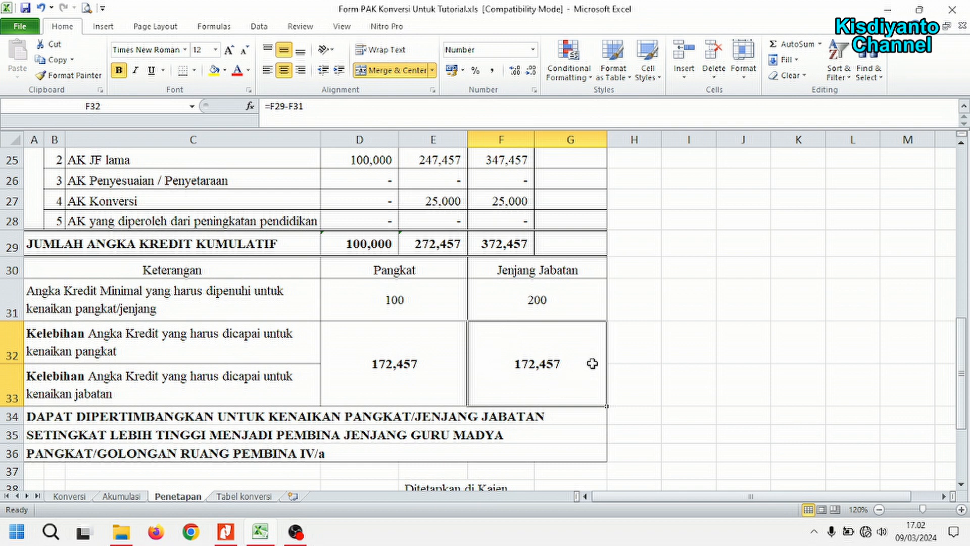
click(121, 387)
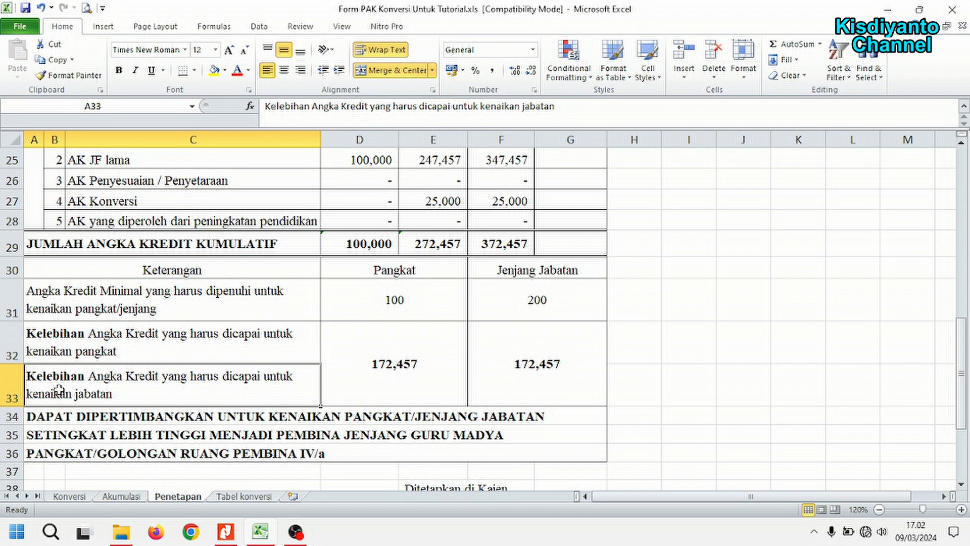
click(553, 358)
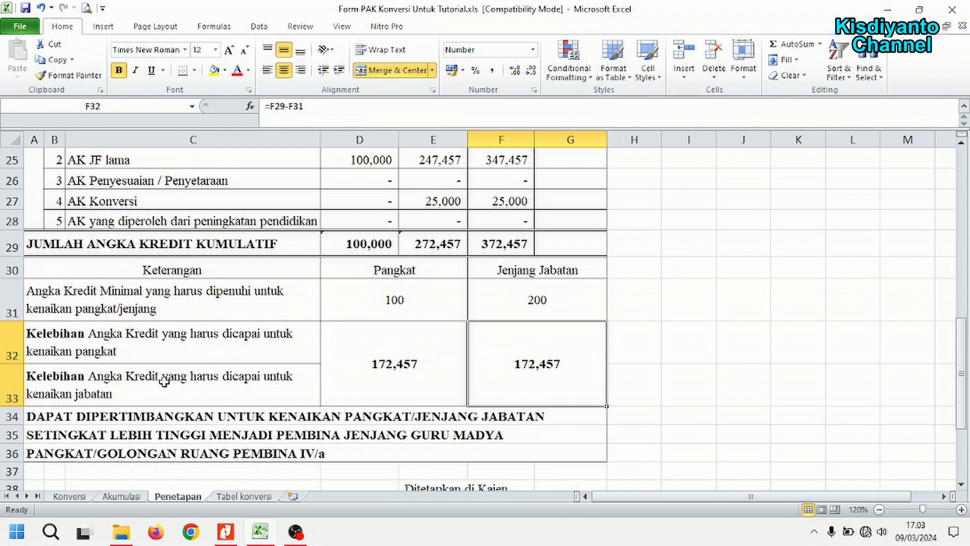
click(90, 389)
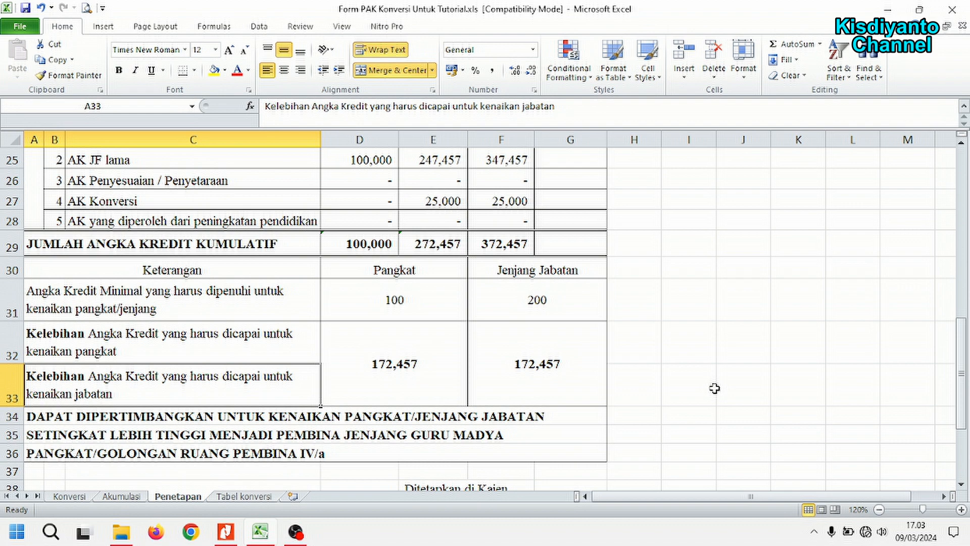
scroll(714, 388, down, 3)
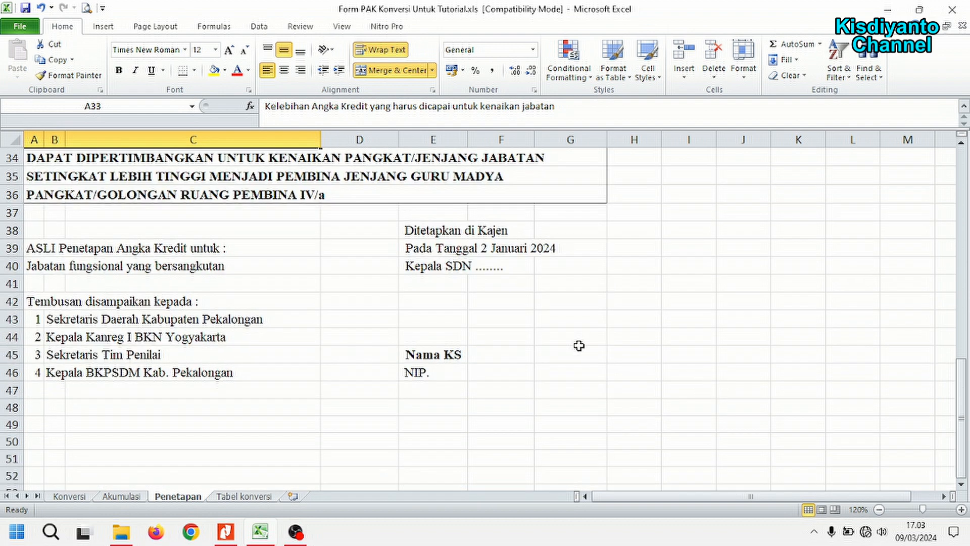
Check the recommendation statement on promotion to Pembina, Guru Madya in rows 34–36 against the Kelebihan values for Pangkat and Jenjang Jabatan.
scroll(579, 345, up, 2)
scroll(579, 345, down, 1)
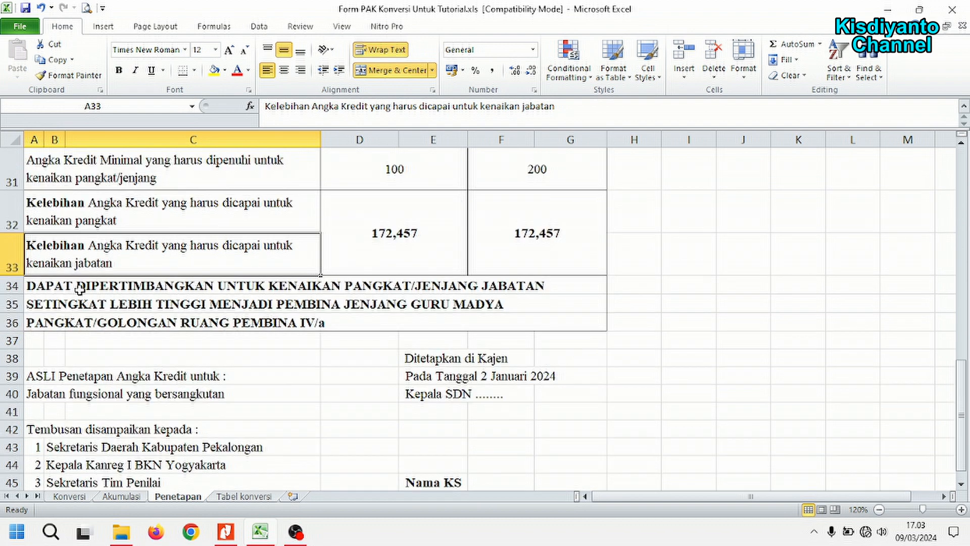
drag(51, 284, 252, 320)
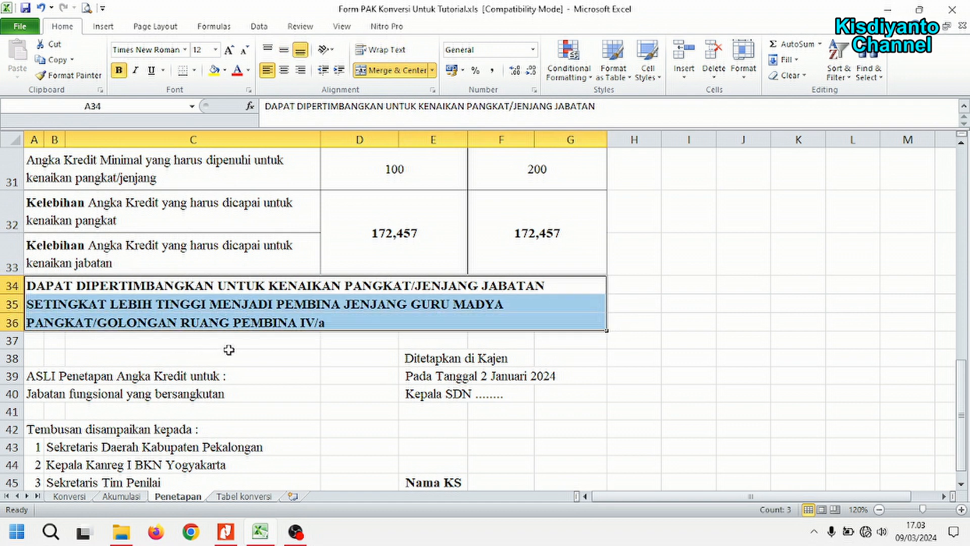
click(394, 211)
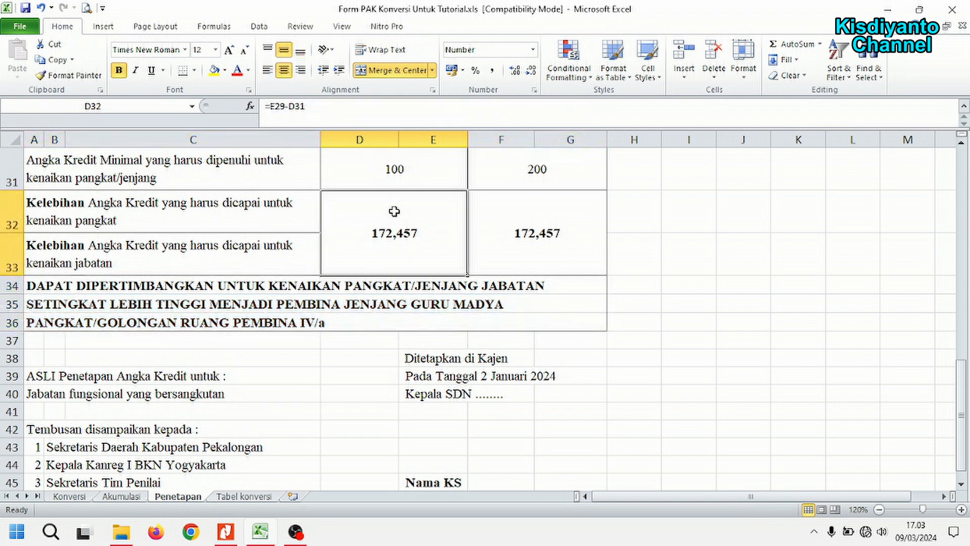
click(580, 228)
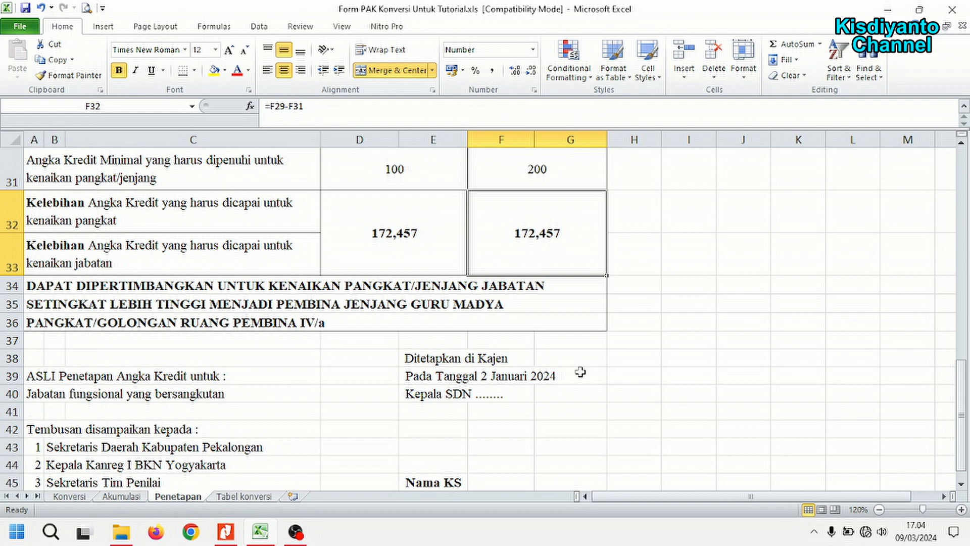
Examine the closing section of the Penetapan sheet, covering the place and date of issue, the school head's signature block and the Tembusan list.
scroll(741, 383, down, 2)
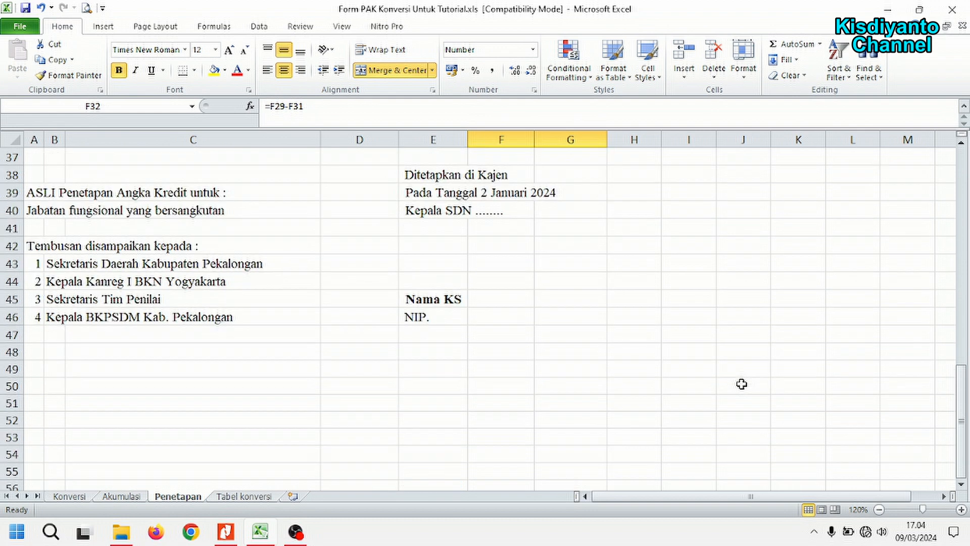
click(619, 180)
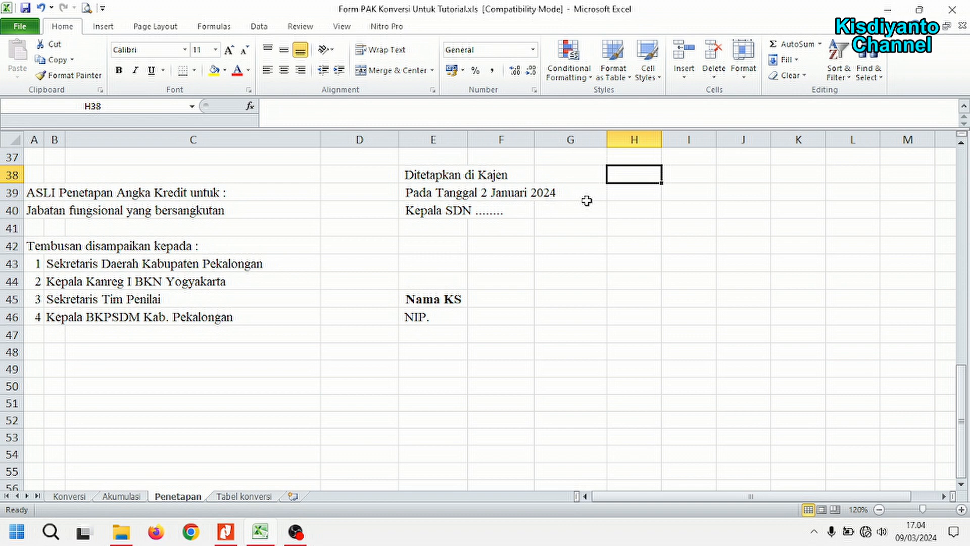
click(498, 302)
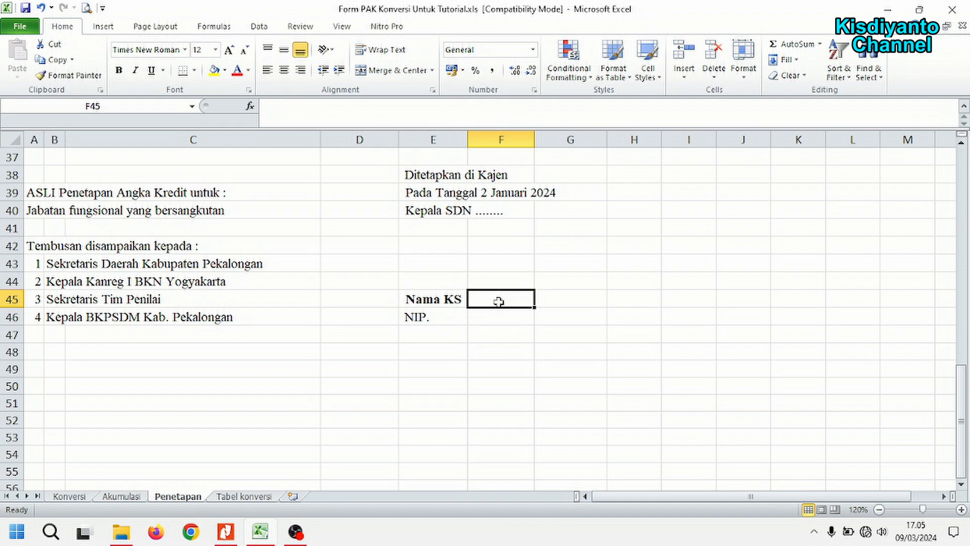
Review the completed Penetapan sheet from the credit tables back up to the PENETAPAN ANGKA KREDIT title.
scroll(498, 301, up, 7)
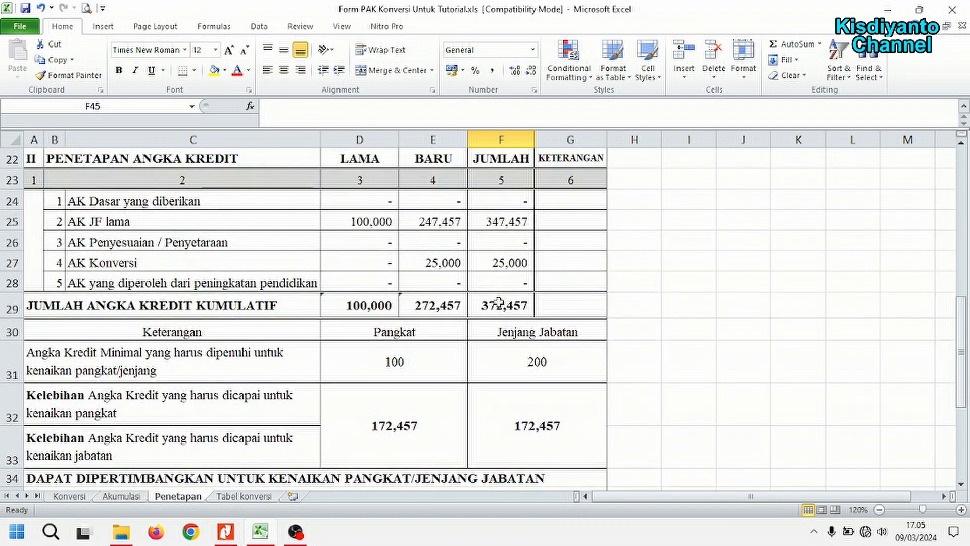
scroll(498, 301, up, 5)
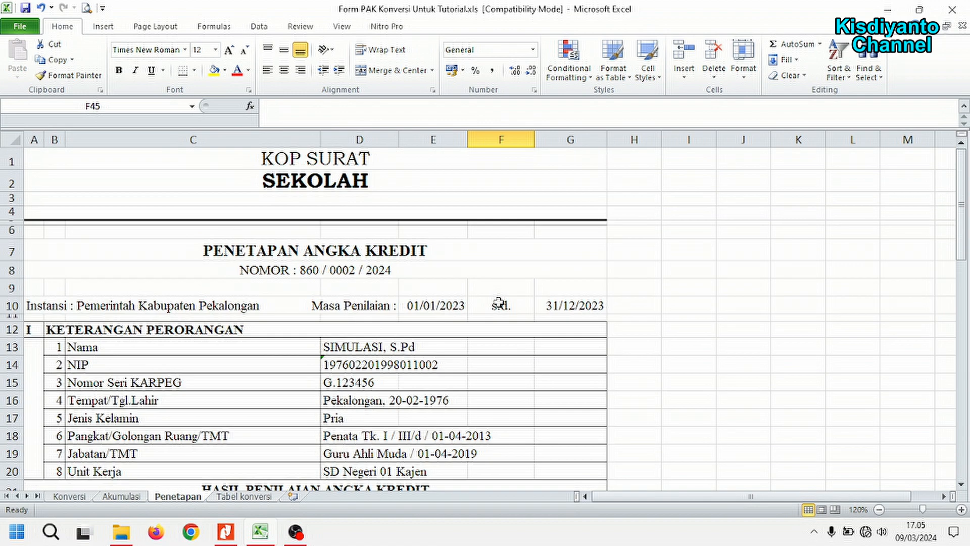
click(374, 252)
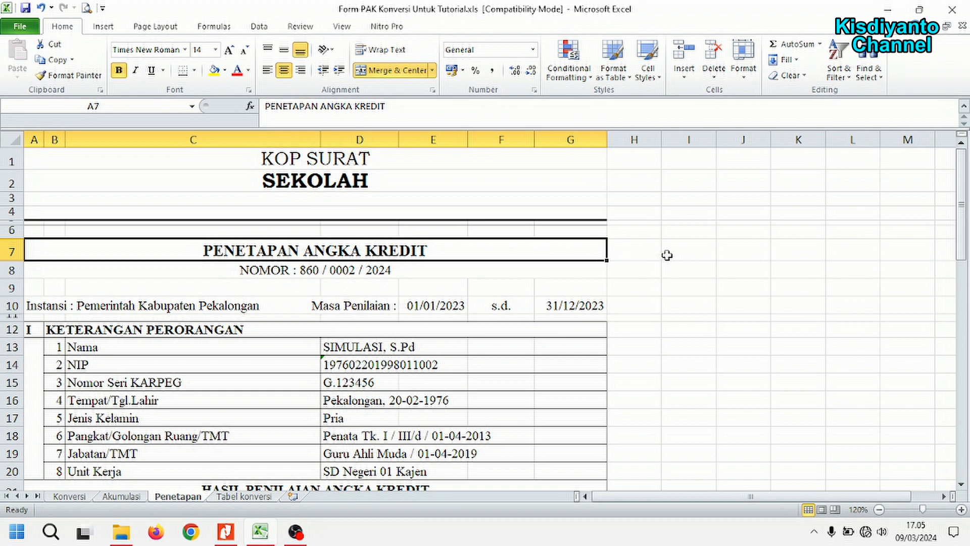